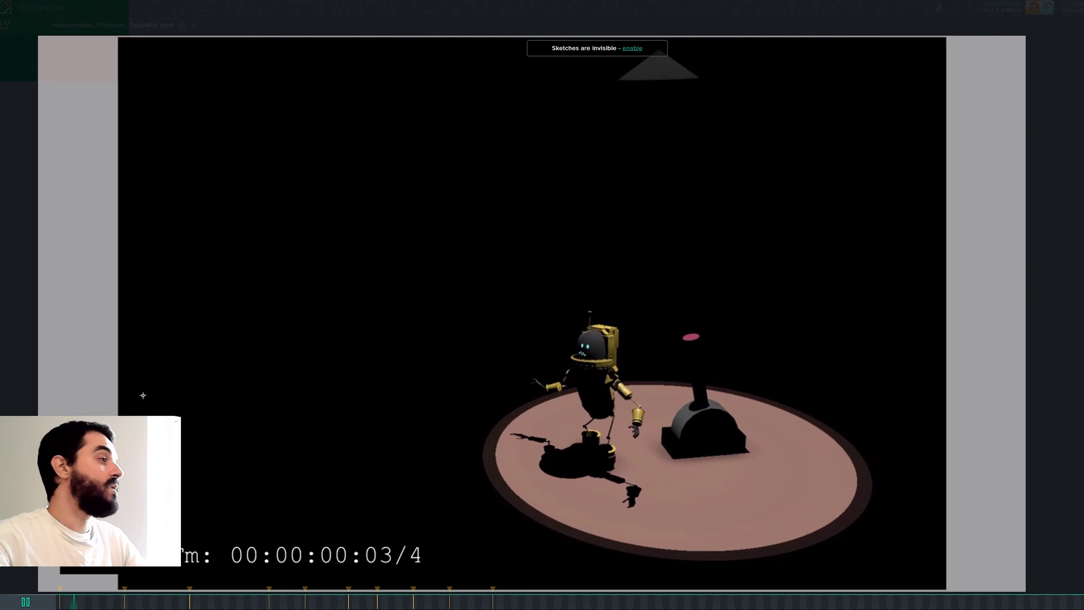
Play and scrub through the robot shot in Nyctophobia_Playblast_Tebaldini.mp4, then return to frame 1
key(space)
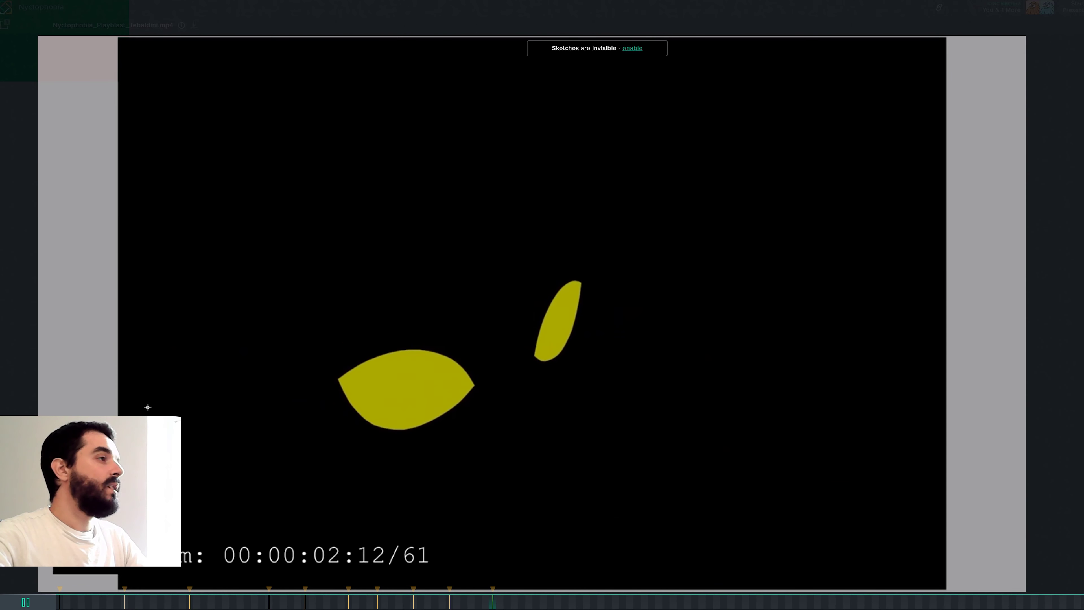
click(89, 601)
drag(91, 601, 775, 599)
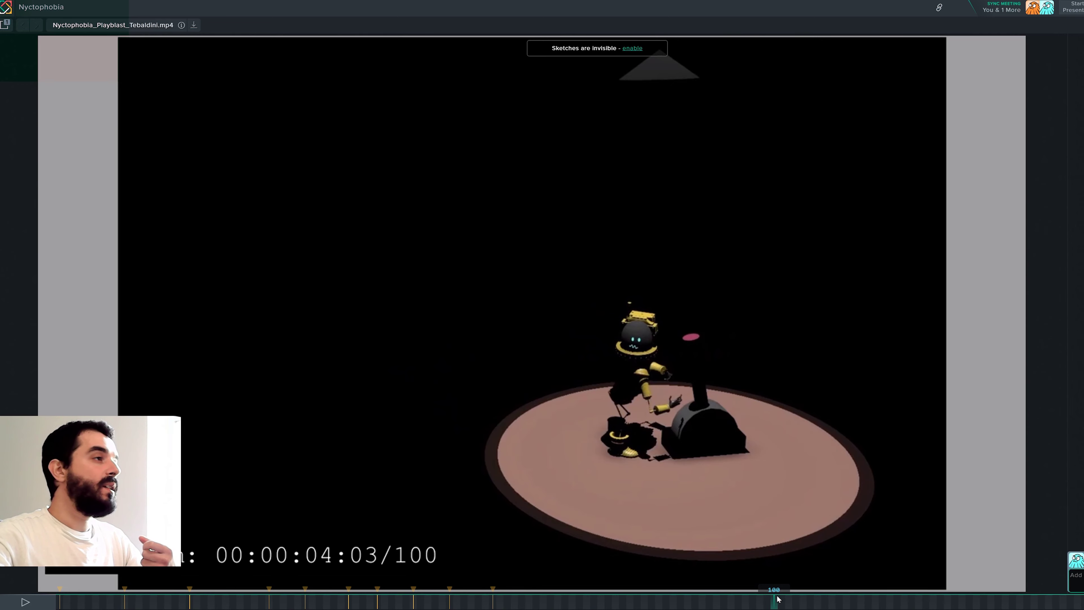
drag(777, 599, 1082, 603)
drag(86, 602, 59, 603)
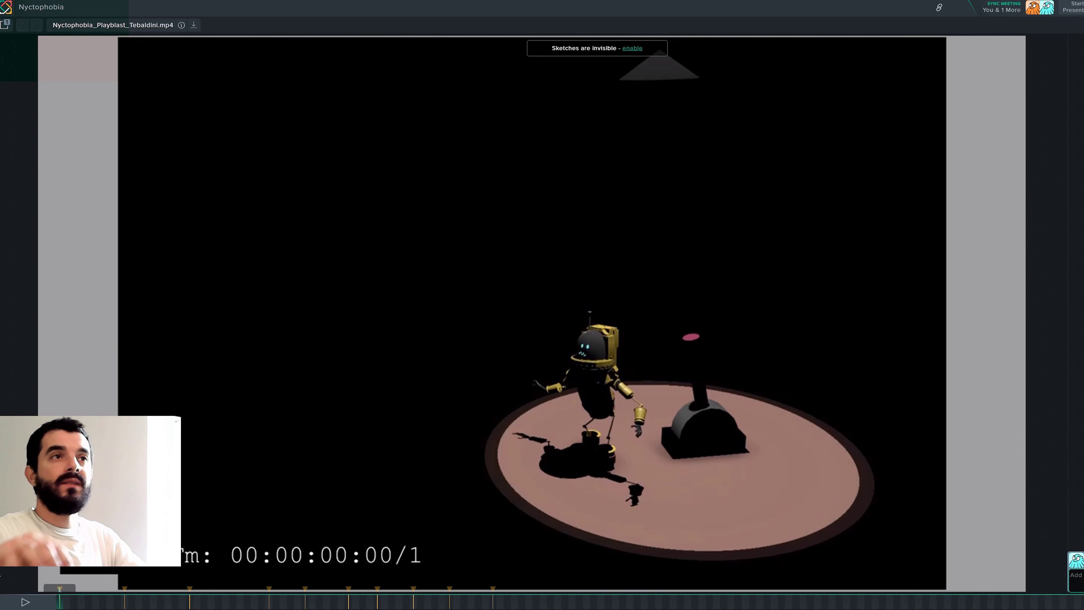
Replay the playblast from frame 1, examine the frames beyond the sketched section, and return to the start
key(space)
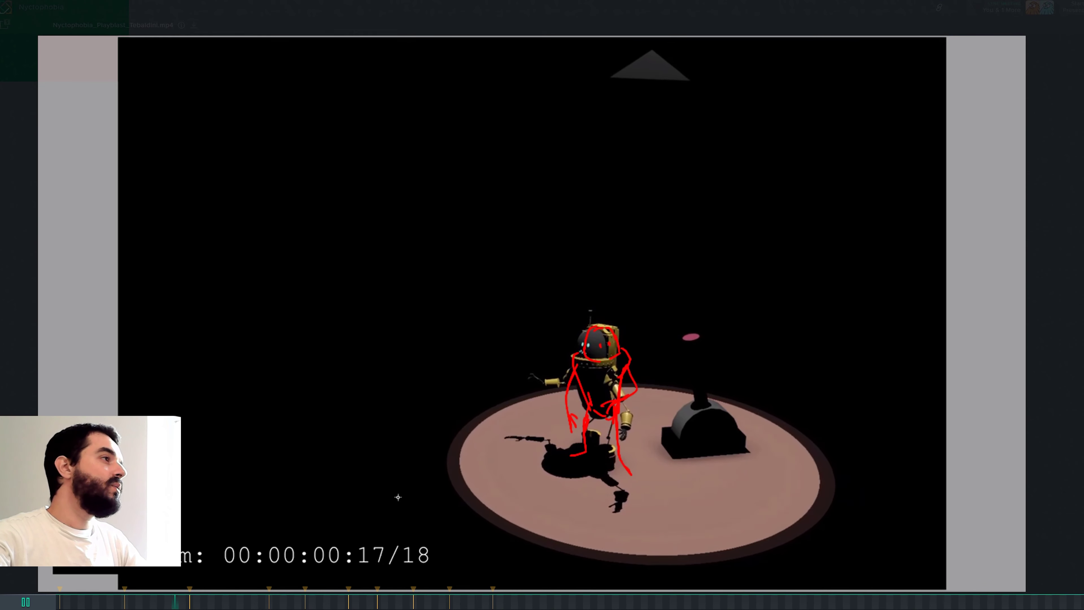
key(space)
drag(92, 603, 871, 574)
key(space)
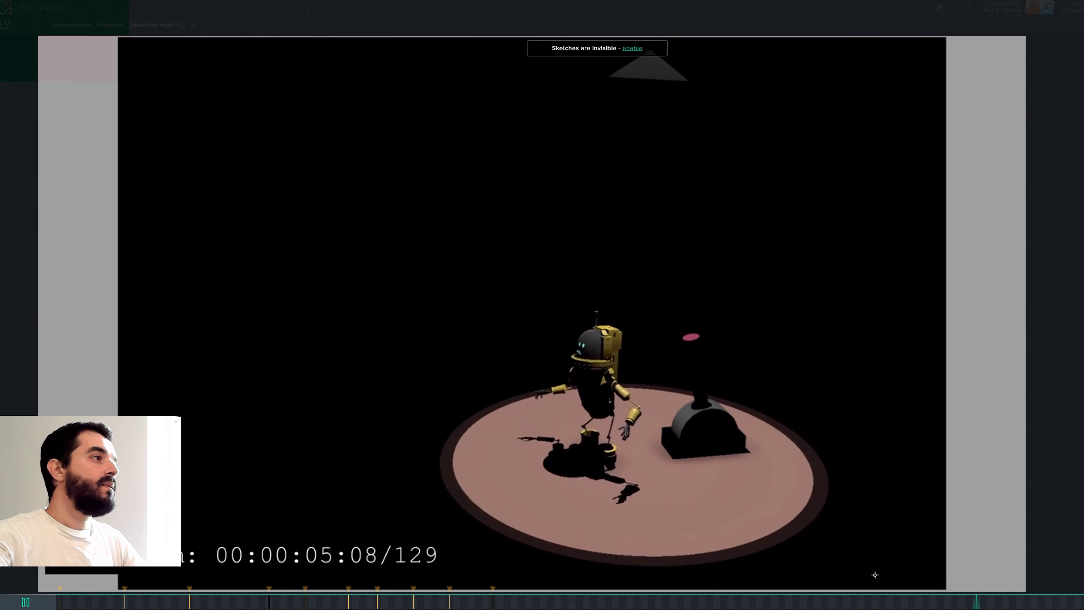
key(space)
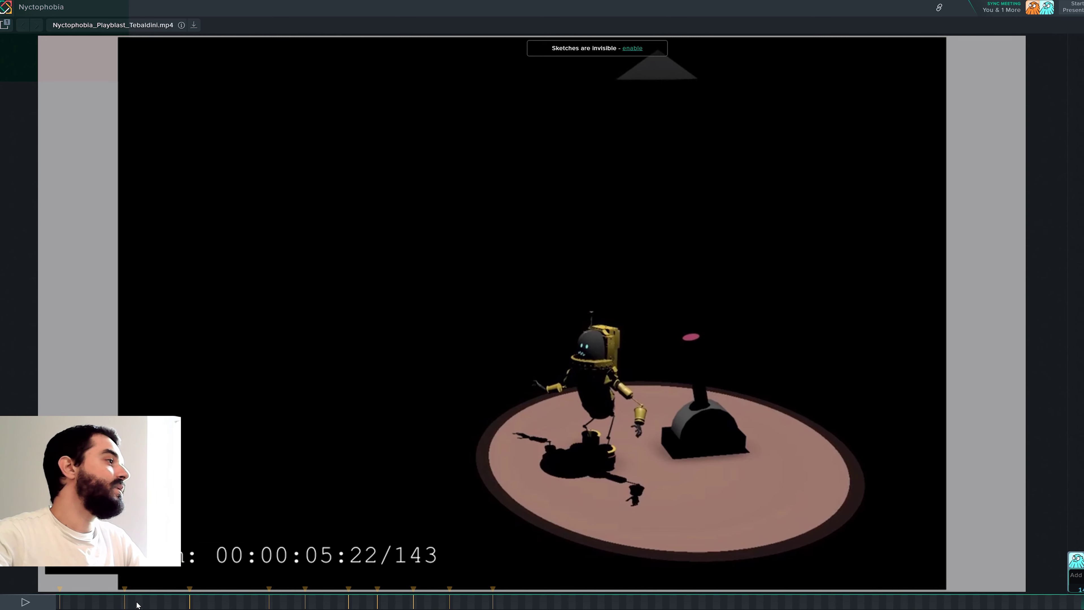
drag(130, 605, 1, 589)
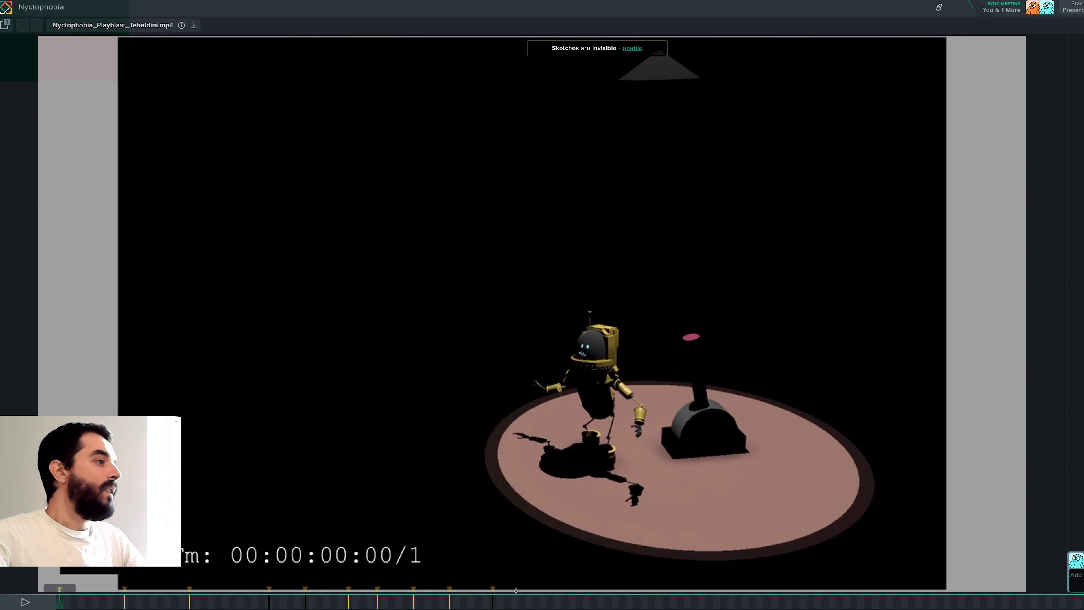
Fade the footage behind the red sketches and play the shot from frame 1
click(510, 607)
click(518, 565)
key(space)
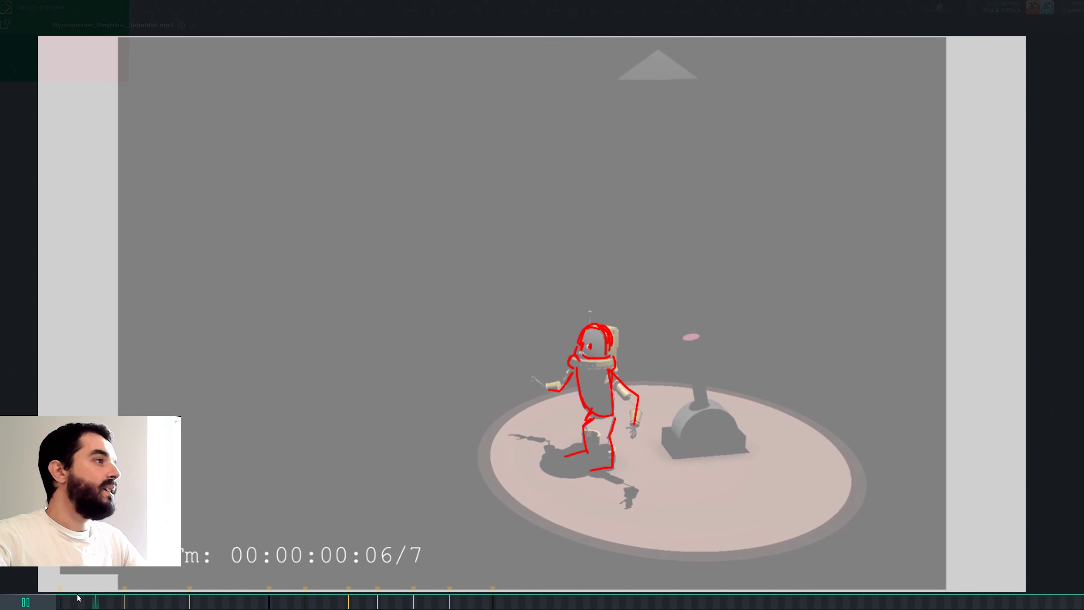
key(space)
click(60, 599)
key(space)
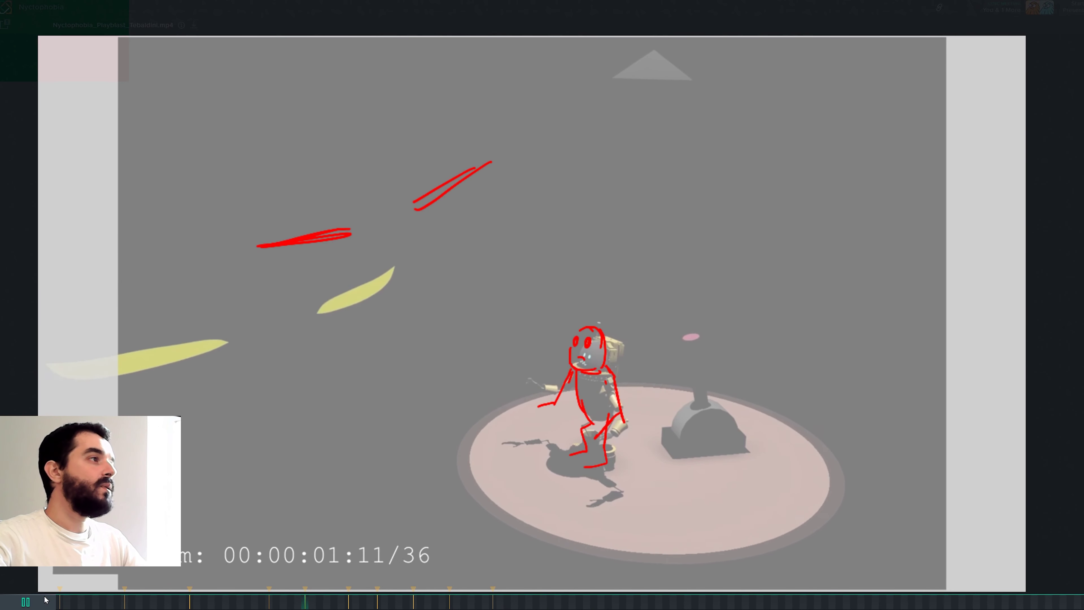
Go to the sketched pose on frame 35, checking the frames leading up to it
key(space)
drag(141, 603, 256, 604)
click(277, 604)
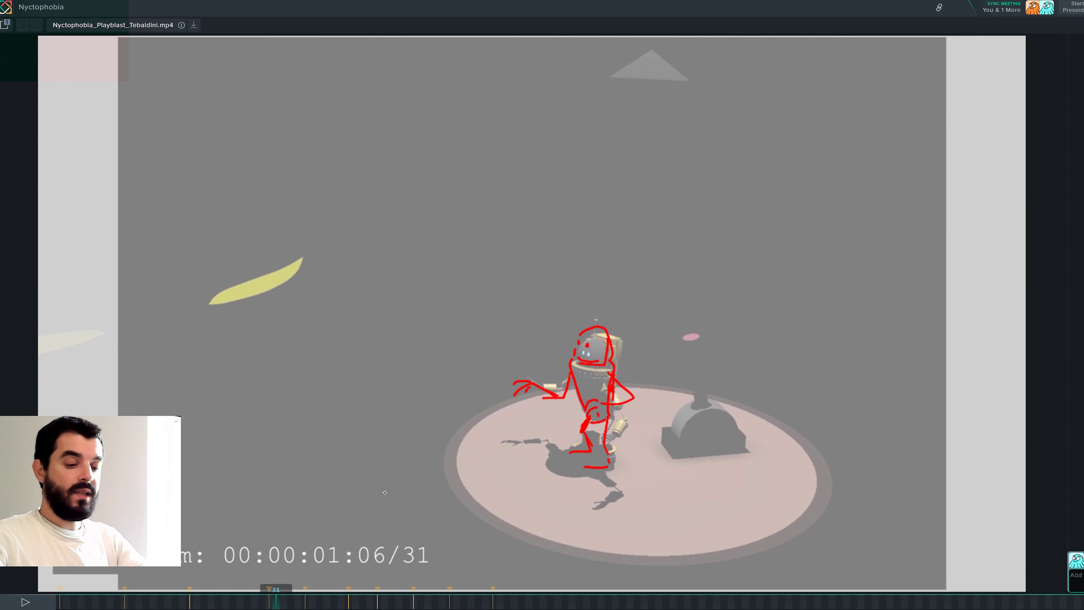
key(Right)
key(Right)
key(Right)
key(Right)
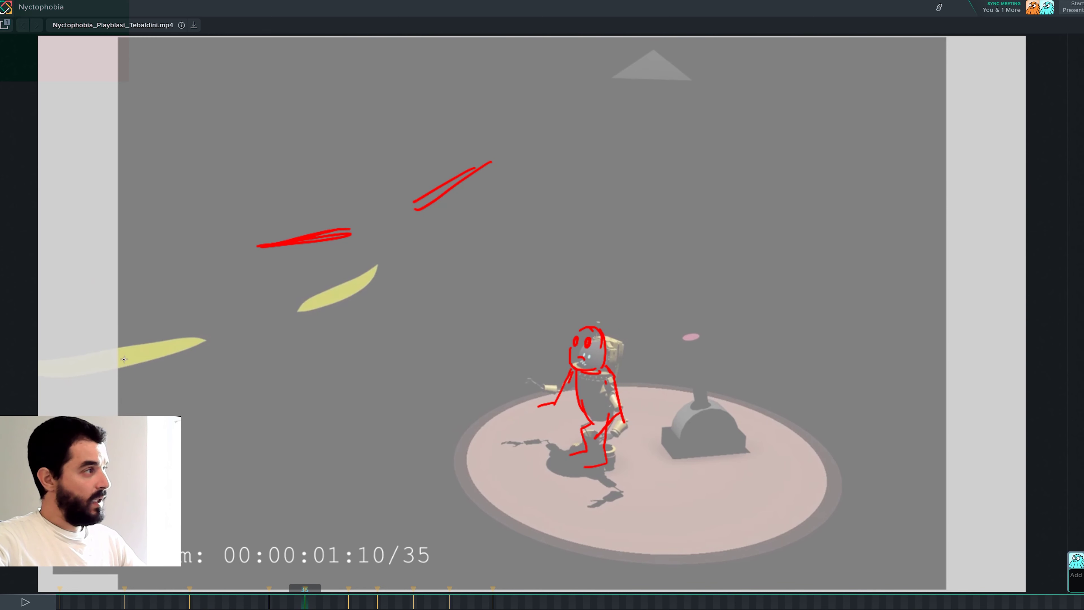
Try sketching a hanging lamp above the lever and a large border around the composition on frame 35
mouse_move(99, 306)
mouse_down()
mouse_move(897, 262)
mouse_move(818, 558)
mouse_move(679, 592)
mouse_up()
key(ctrl+z)
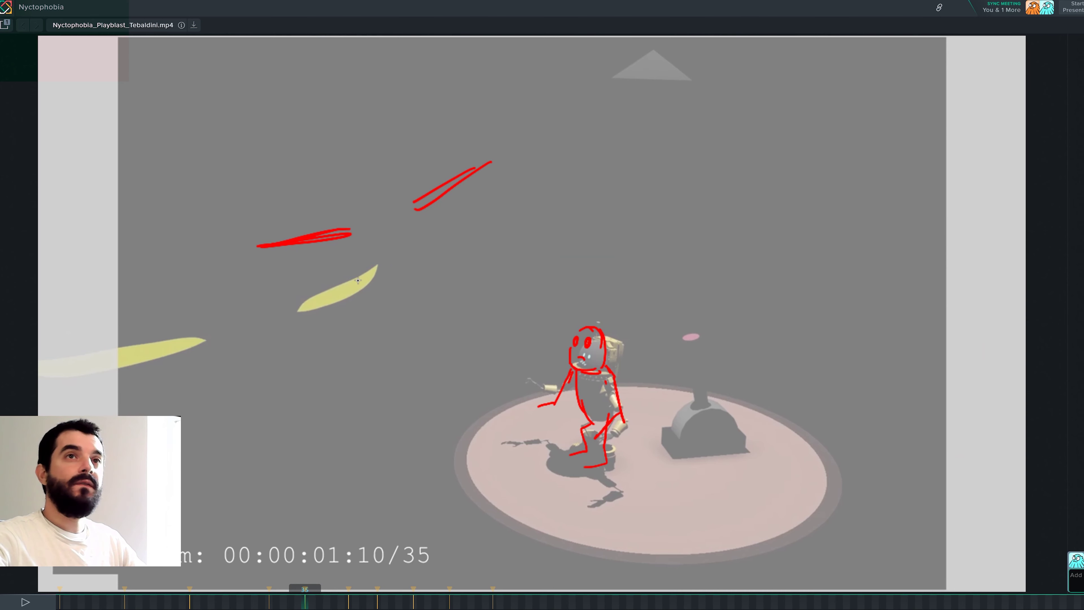
mouse_move(591, 201)
mouse_down()
mouse_move(752, 196)
mouse_move(669, 169)
mouse_move(595, 201)
mouse_up()
drag(696, 171, 699, 23)
mouse_move(218, 137)
mouse_down()
mouse_move(931, 331)
mouse_move(914, 555)
mouse_move(500, 573)
mouse_move(199, 569)
mouse_up()
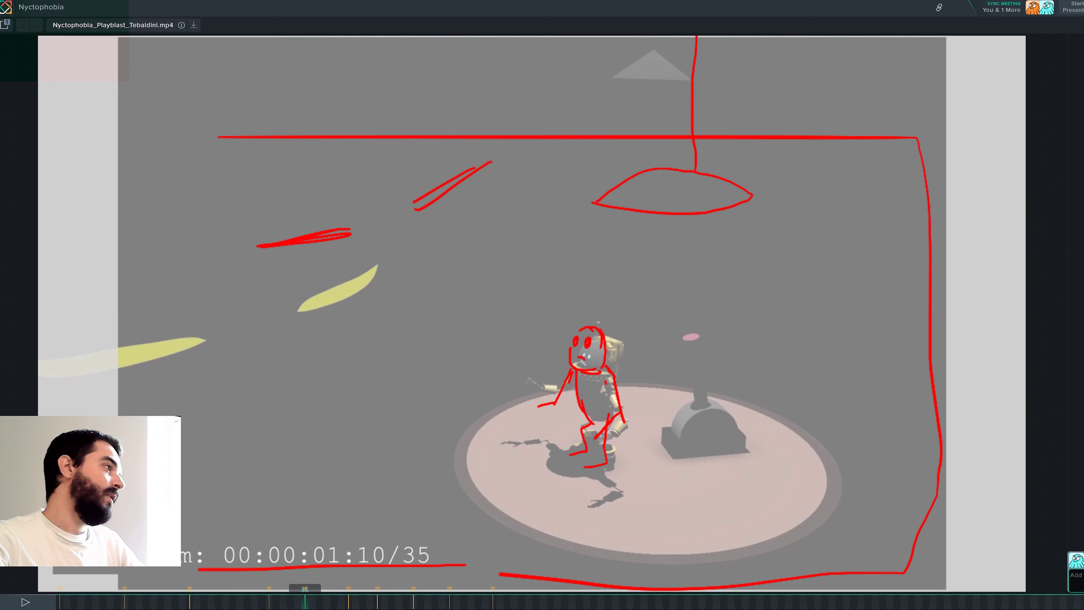
drag(137, 414, 142, 146)
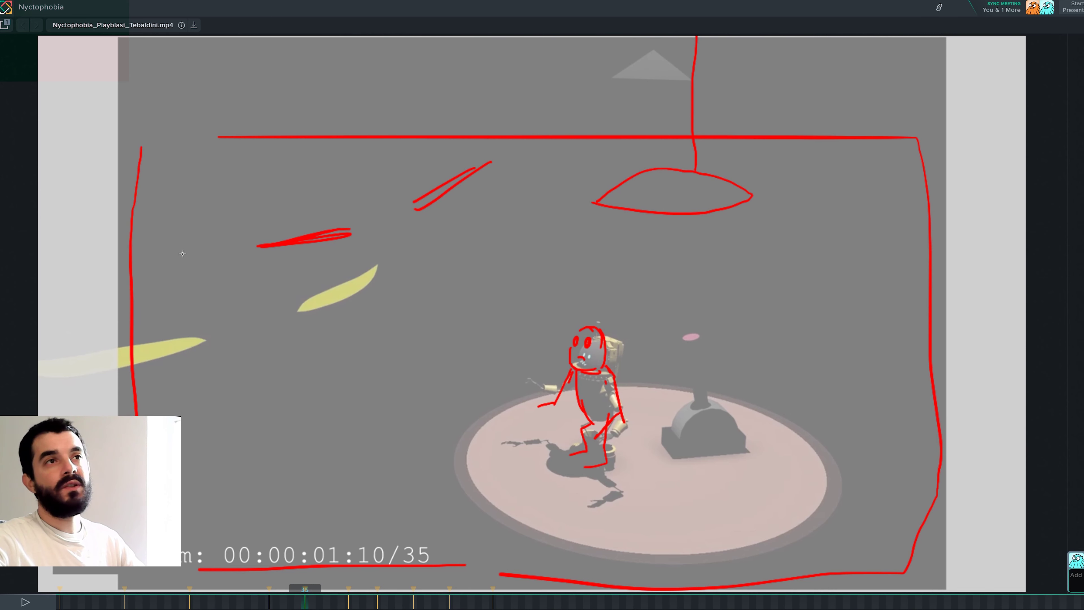
Undo the lamp and border strokes on frame 35
key(ctrl+z)
key(ctrl+z)
key(ctrl+z)
key(ctrl+z)
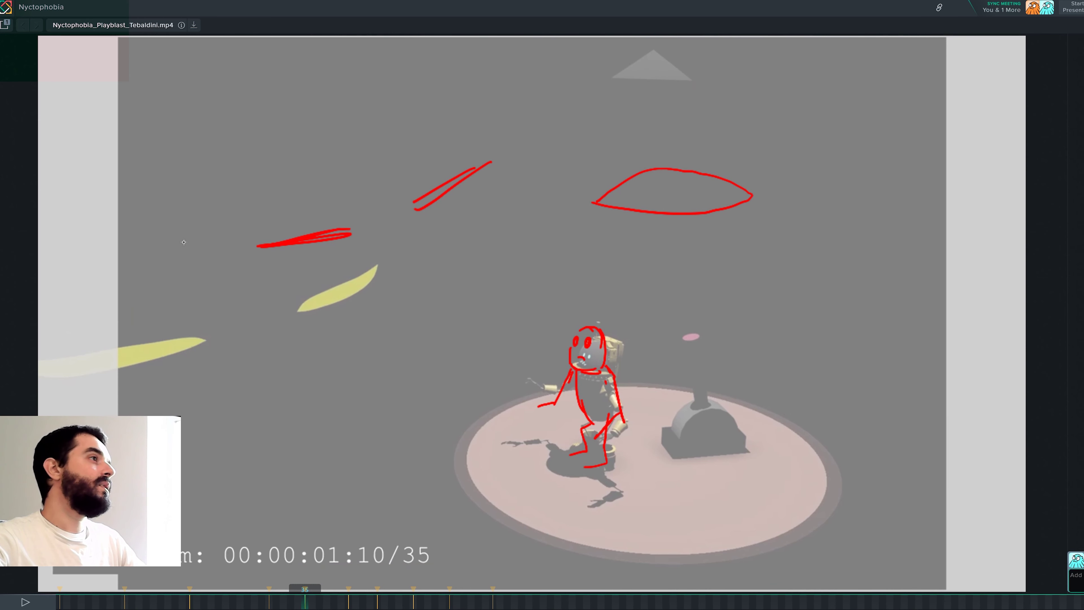
key(ctrl+z)
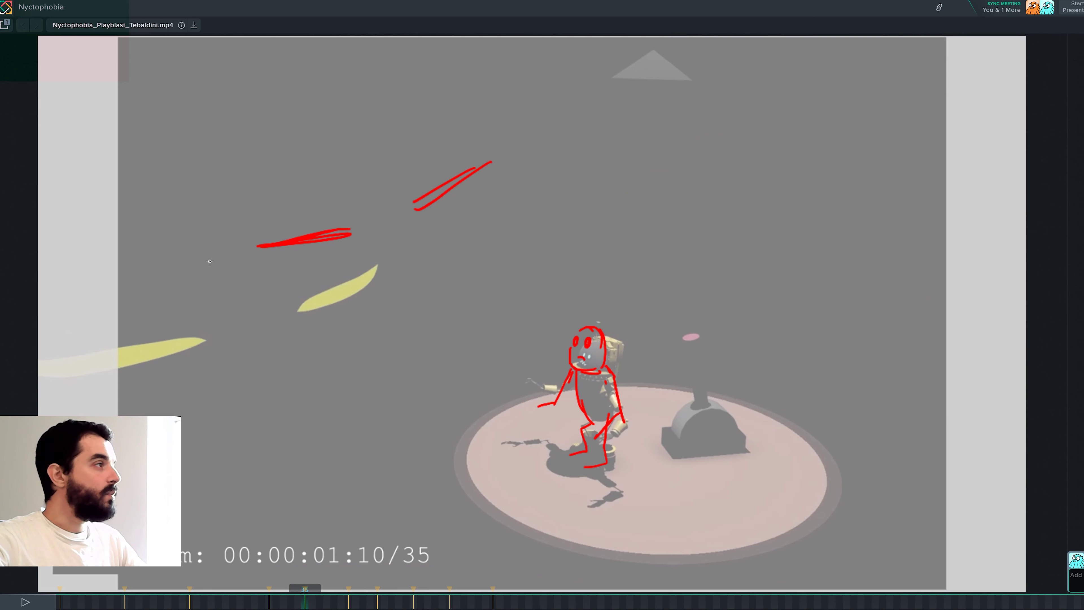
Try a loop around the two sketched eyes on frame 35 with a line leading to the character, and undo both strokes
mouse_move(210, 261)
mouse_down()
mouse_move(583, 126)
mouse_move(186, 262)
mouse_up()
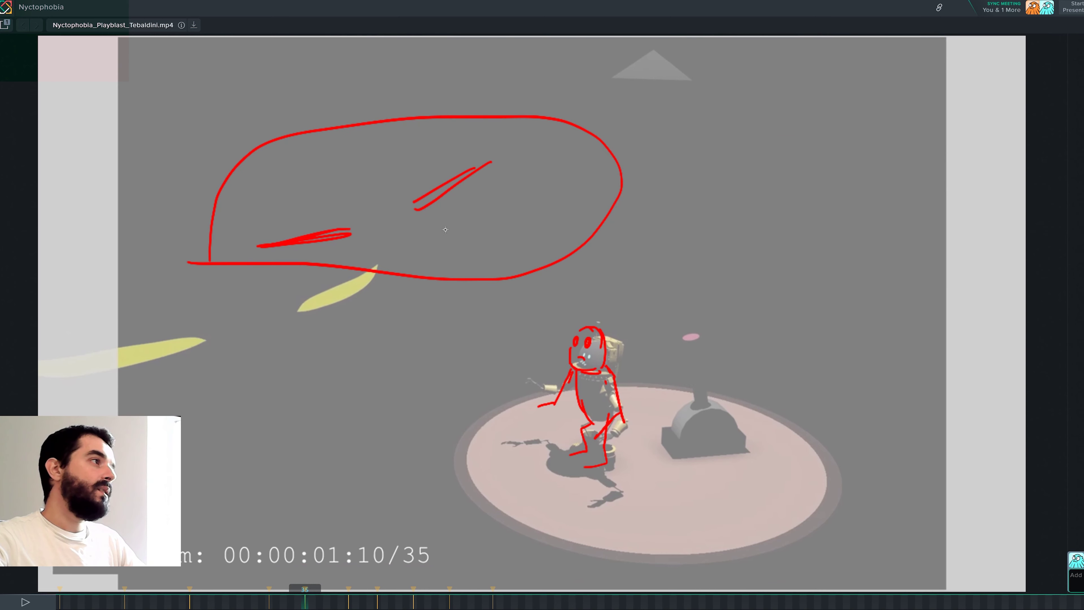
drag(416, 221, 607, 371)
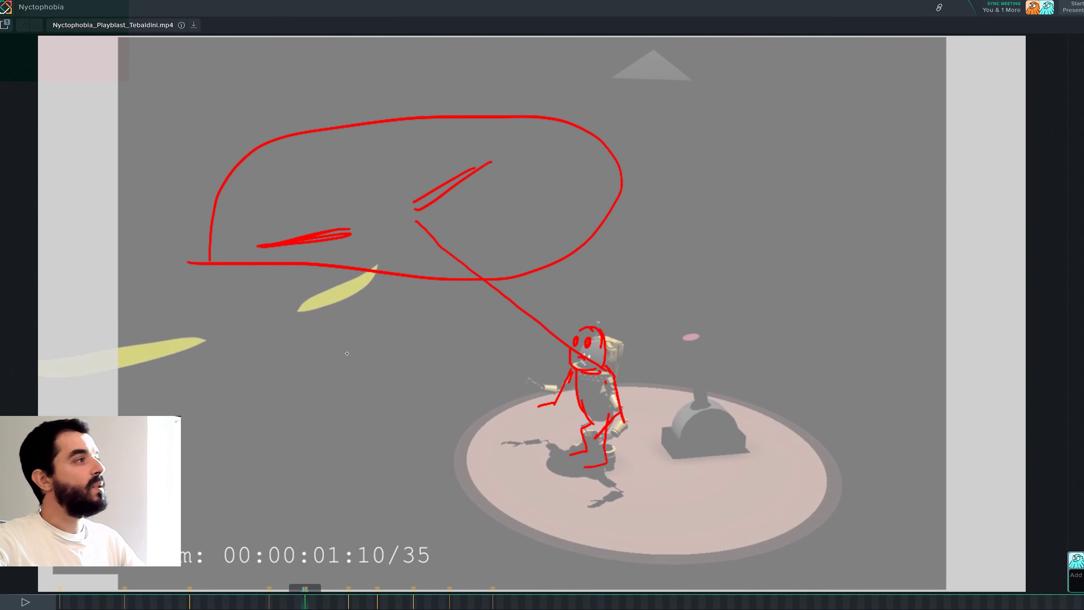
key(ctrl+z)
key(ctrl+z)
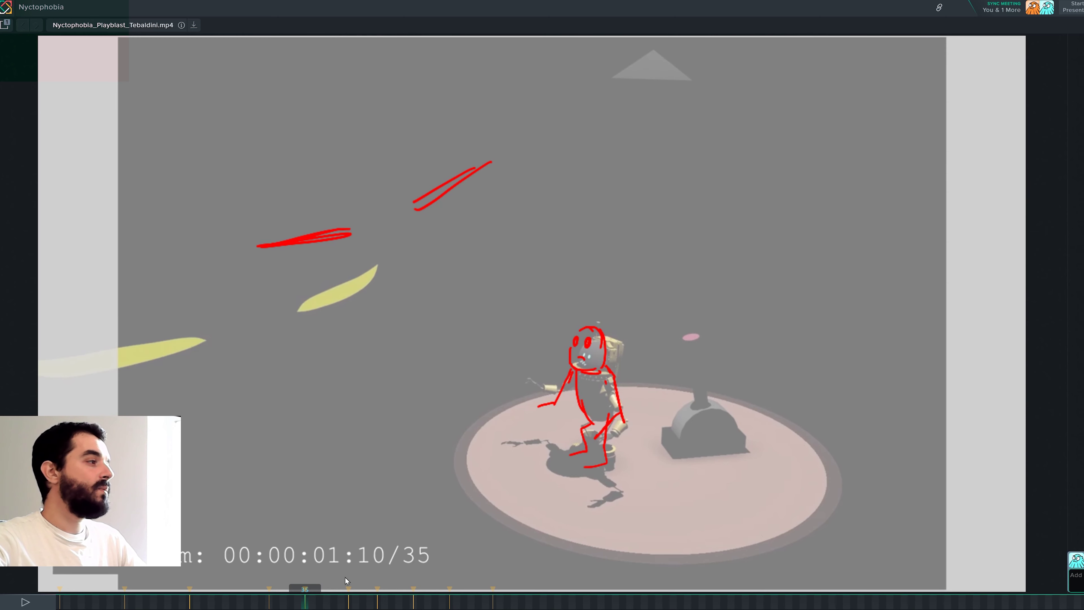
Try a thin curved shape below the yellow eyes on frame 47, and undo it
drag(314, 606, 393, 596)
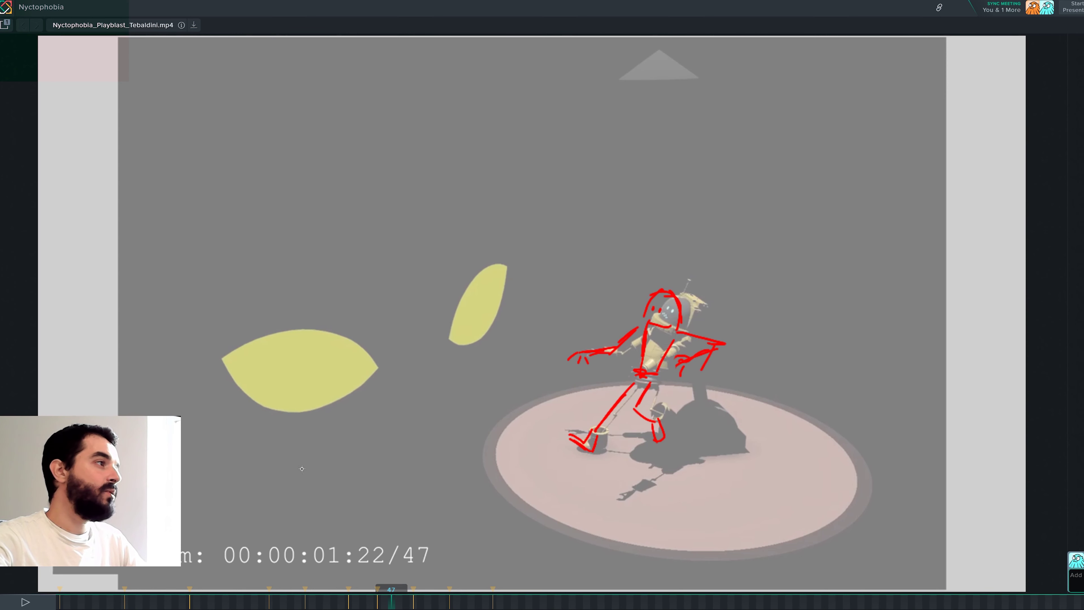
mouse_move(300, 467)
mouse_down()
mouse_move(406, 447)
mouse_move(513, 385)
mouse_move(383, 468)
mouse_move(329, 467)
mouse_move(357, 471)
mouse_move(431, 442)
mouse_up()
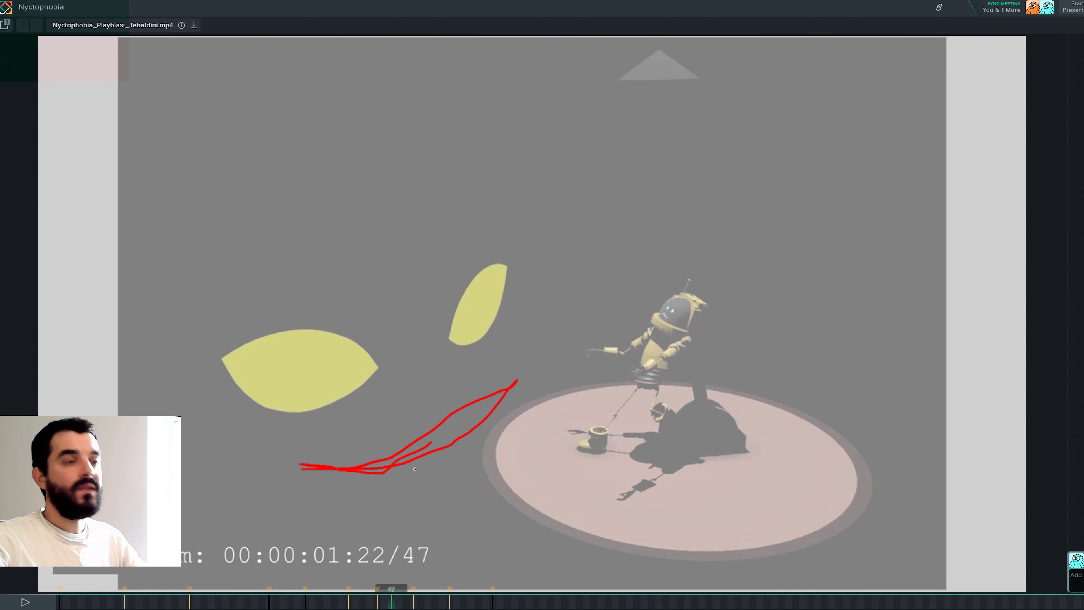
key(ctrl+z)
key(ctrl+z)
Reinforce the outlines of the two sketched eyes above the yellow eyes on frame 41
key(shift+Right)
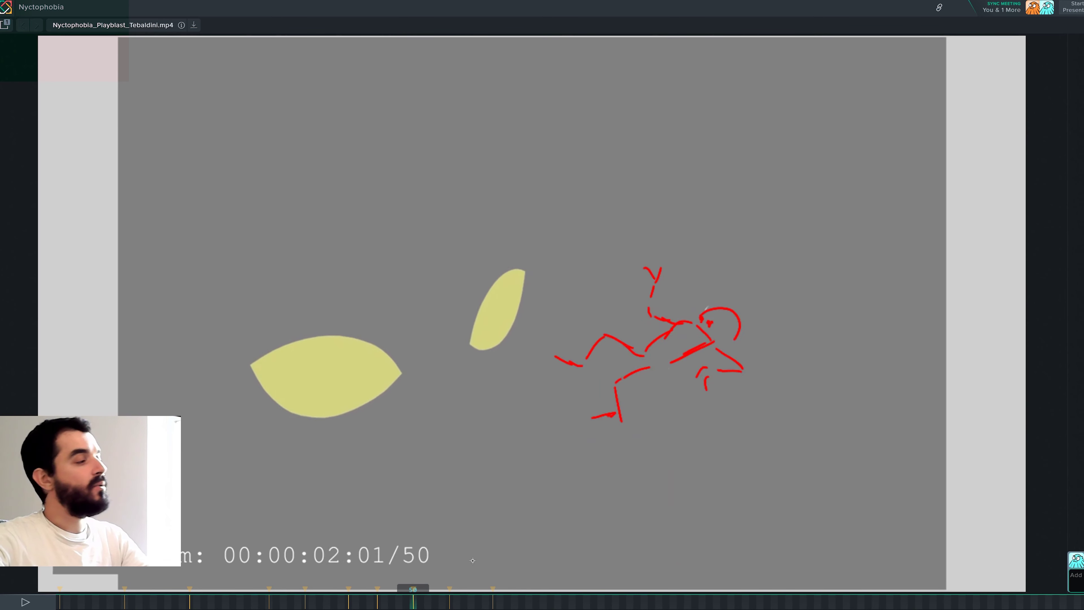
key(shift+Left)
key(shift+Left)
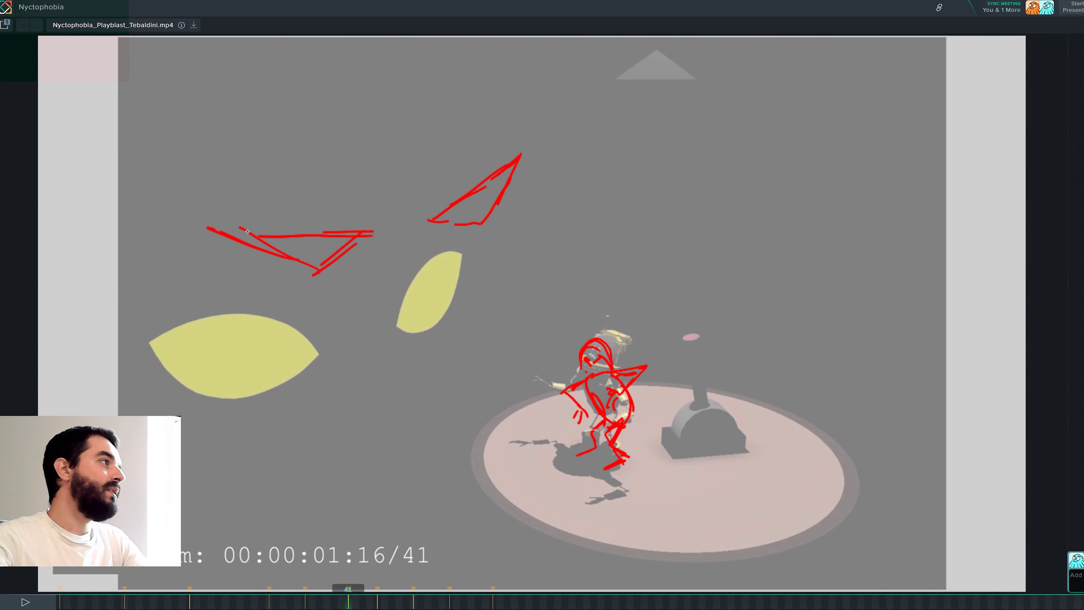
drag(246, 230, 369, 224)
drag(341, 261, 327, 277)
mouse_move(439, 209)
mouse_down()
mouse_move(529, 145)
mouse_move(488, 229)
mouse_move(454, 225)
mouse_up()
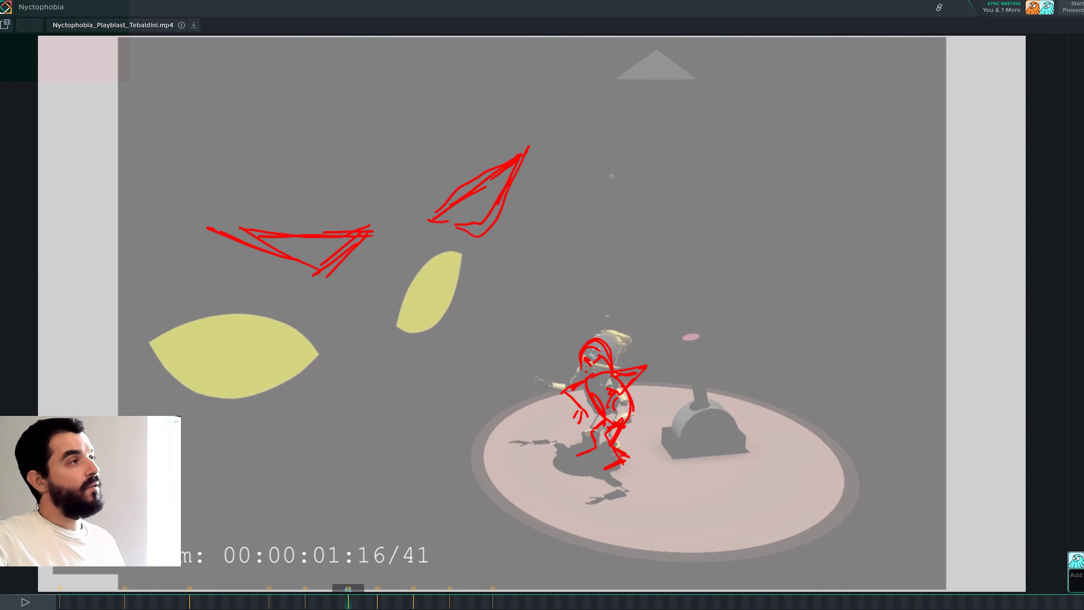
Sketch a cone-shaped hanging lamp with its cord above the lever on frame 41
drag(727, 158, 664, 156)
mouse_move(749, 159)
mouse_down()
mouse_move(625, 160)
mouse_move(712, 127)
mouse_up()
drag(709, 106, 635, 155)
mouse_move(669, 114)
mouse_down()
mouse_move(635, 150)
mouse_move(681, 91)
mouse_move(691, 43)
mouse_up()
Sketch border lines above, below and along the lever side of the composition on frame 41
drag(874, 86, 668, 91)
drag(939, 79, 137, 104)
drag(925, 552, 493, 577)
drag(777, 553, 655, 565)
drag(897, 487, 881, 268)
drag(893, 400, 859, 67)
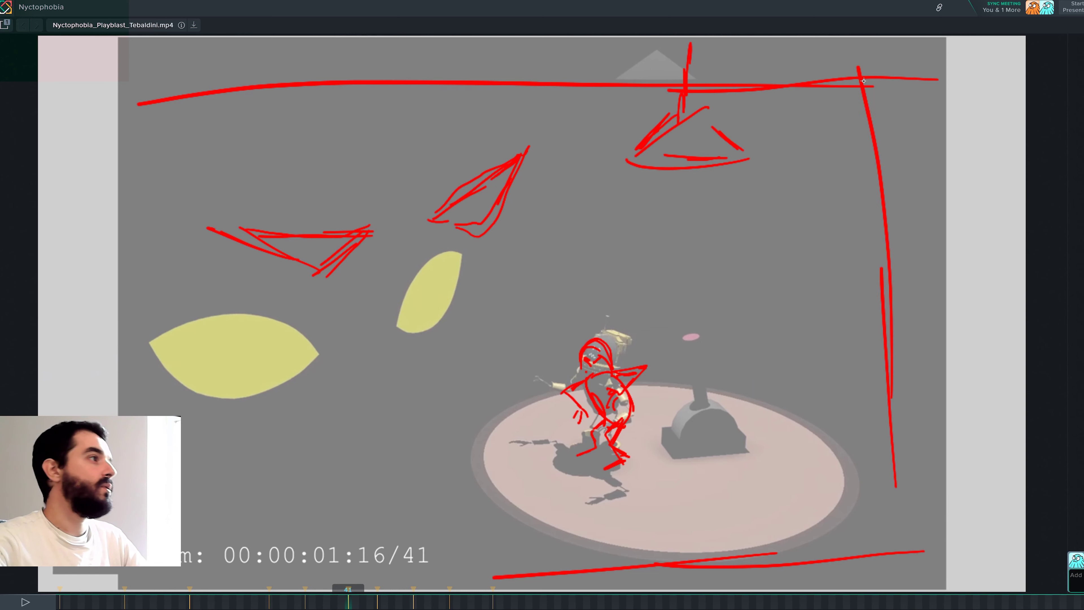
Compare the sketched eye and character poses on frames 35 and 41
mouse_move(308, 602)
mouse_down()
mouse_move(219, 601)
mouse_move(358, 598)
mouse_move(338, 598)
mouse_up()
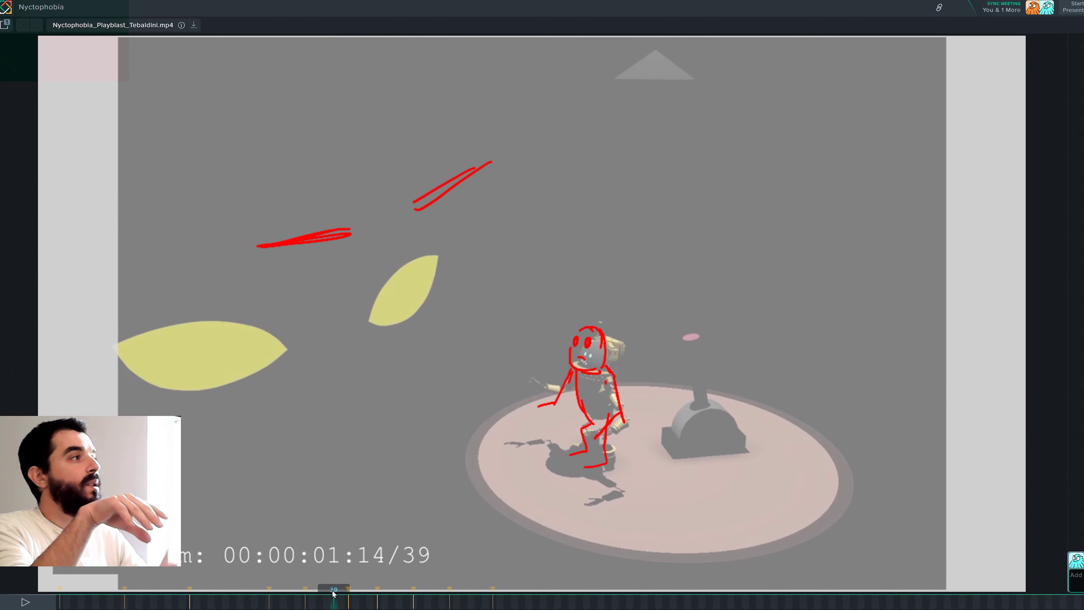
key(shift+Left)
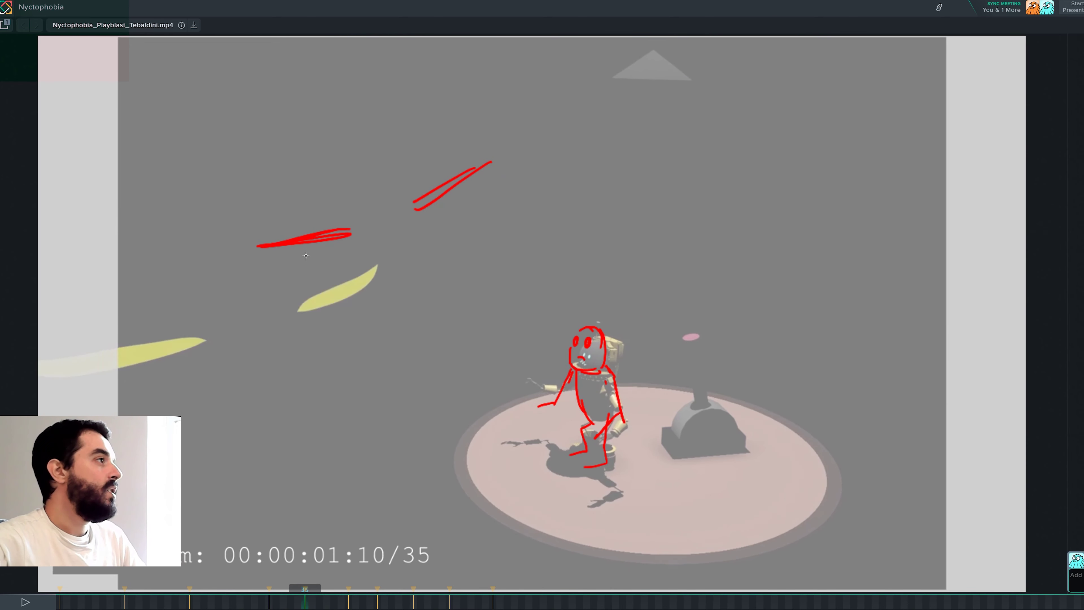
key(shift+Right)
key(shift+Left)
key(shift+Right)
key(Down)
key(Up)
Draw a short upward arrow from the smaller yellow eye on frame 41 and compare the frame with frame 35
drag(415, 267, 422, 235)
key(Down)
key(Up)
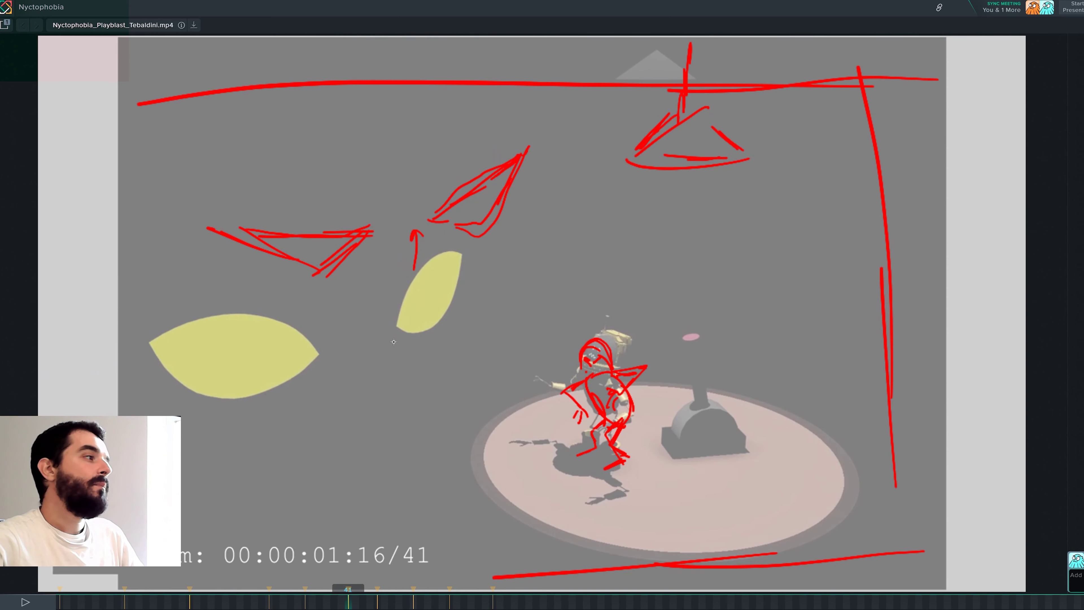
key(Down)
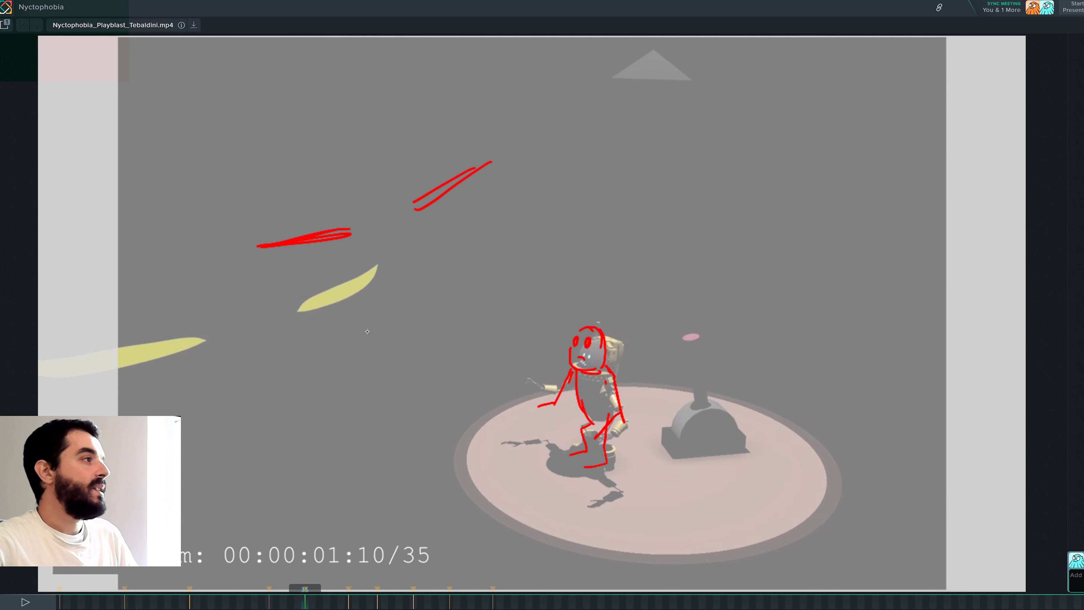
Review the earlier sketched character poses back to frame 10 and return to frame 30
key(shift+Left)
key(shift+Left)
key(shift+Left)
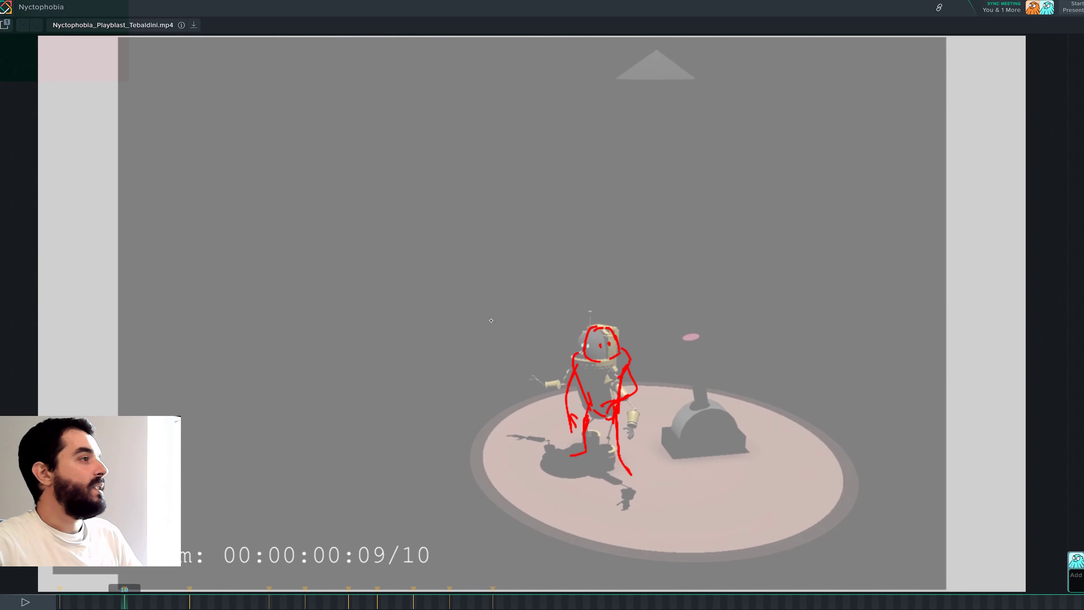
key(shift+Right)
key(shift+Right)
key(shift+Right)
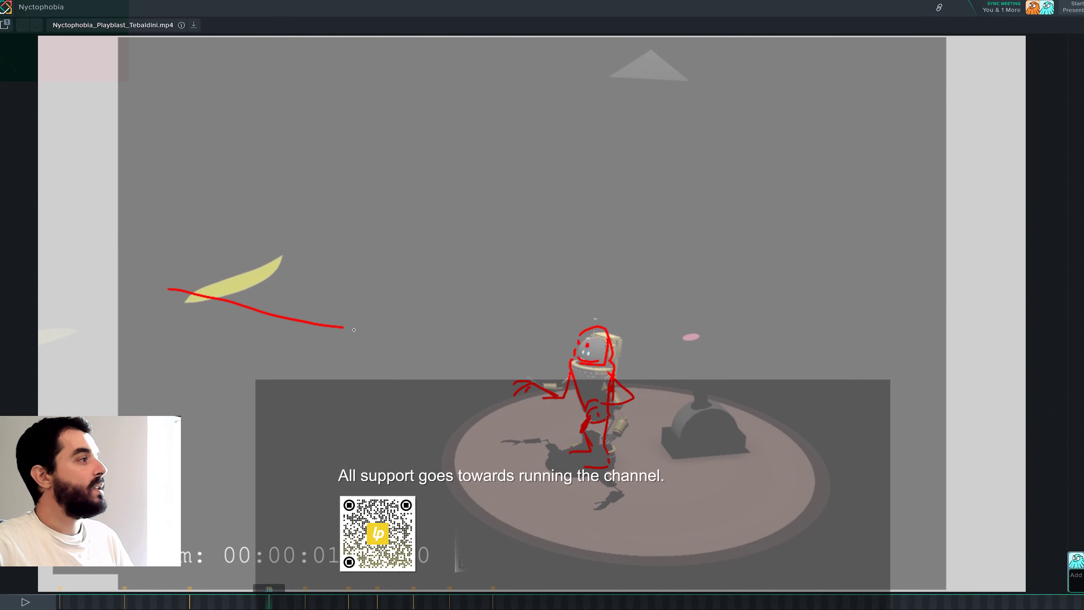
Try two opposing arrows between the yellow eye and the character on frame 30, and undo them
mouse_move(369, 335)
mouse_down()
mouse_move(382, 327)
mouse_move(371, 317)
mouse_up()
drag(550, 359, 475, 357)
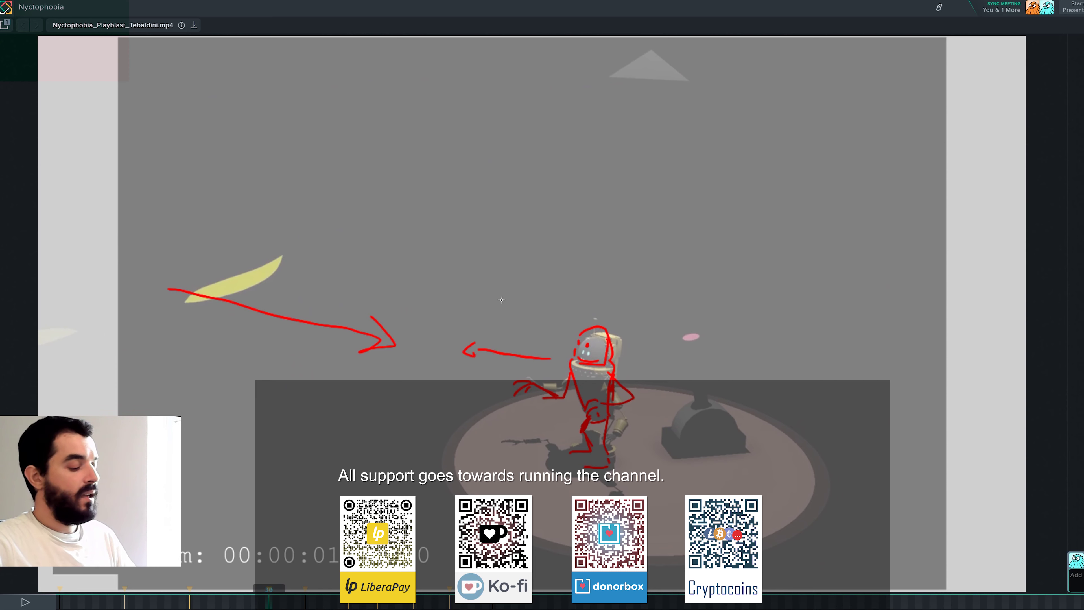
key(ctrl+z)
key(ctrl+z)
key(ctrl+z)
key(ctrl+z)
key(ctrl+z)
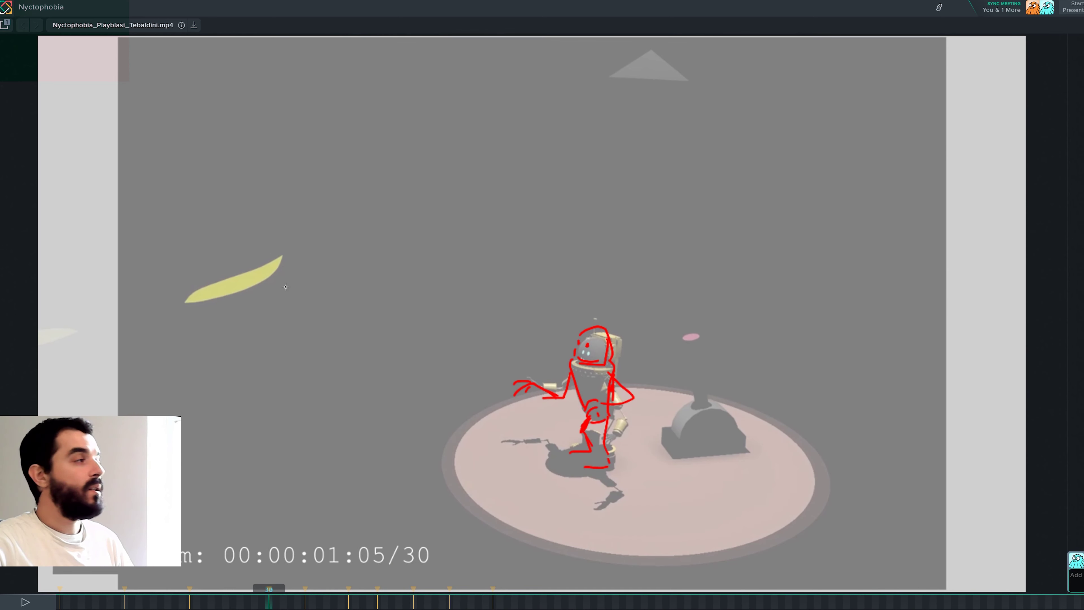
Try short vertical marks at both ends of the narrow yellow eye on frame 30, and undo them
drag(188, 274, 184, 314)
drag(286, 240, 282, 281)
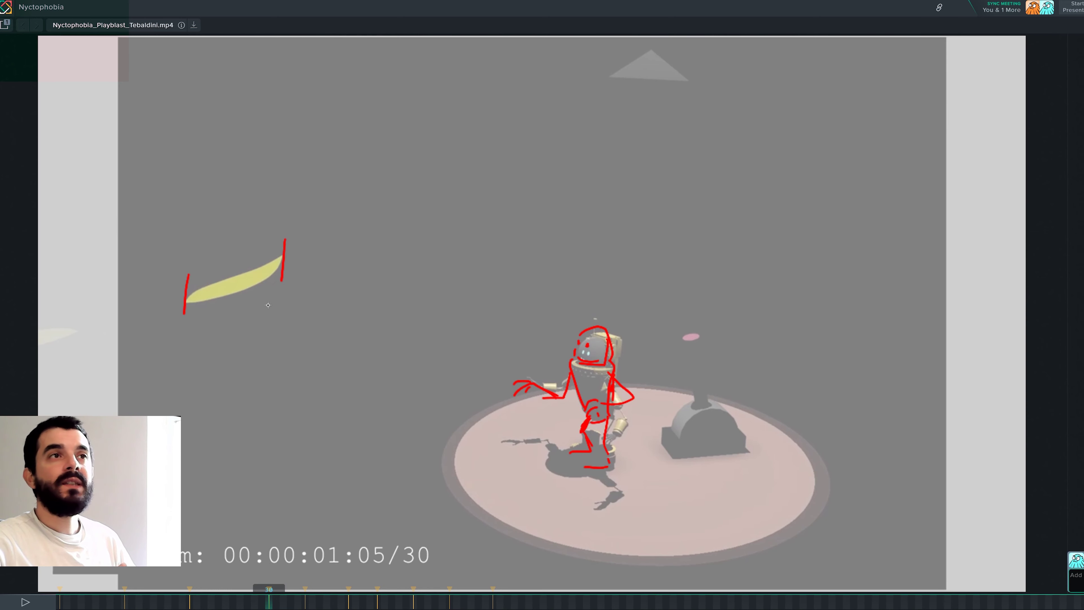
key(ctrl+z)
key(ctrl+z)
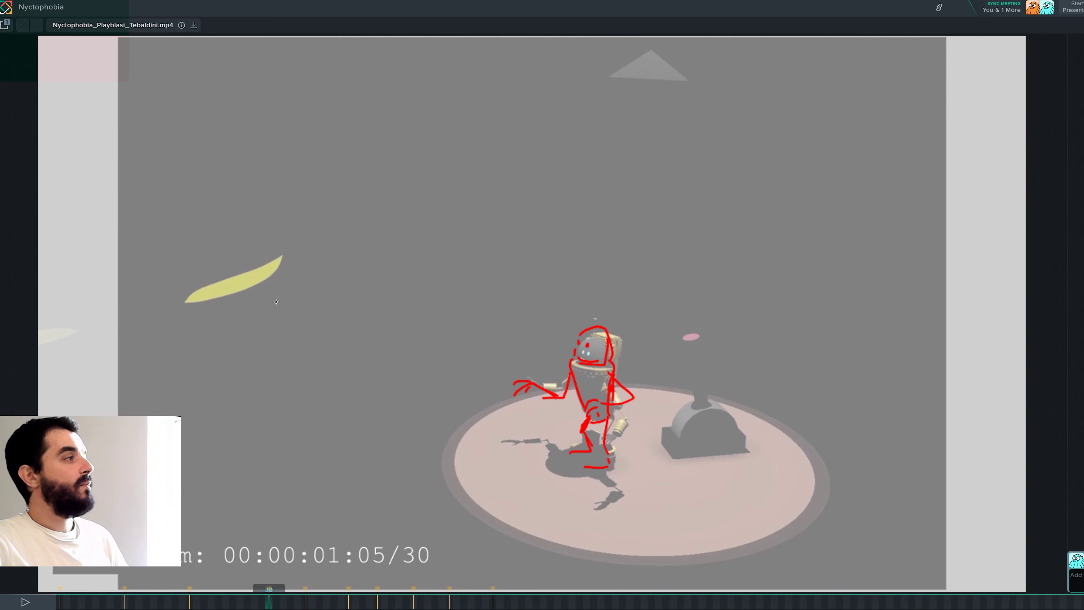
Try a long arrow from above the yellow eye across to the character on frame 30, and undo it
mouse_move(152, 235)
mouse_down()
mouse_move(207, 262)
mouse_move(422, 318)
mouse_move(499, 332)
mouse_move(493, 314)
mouse_up()
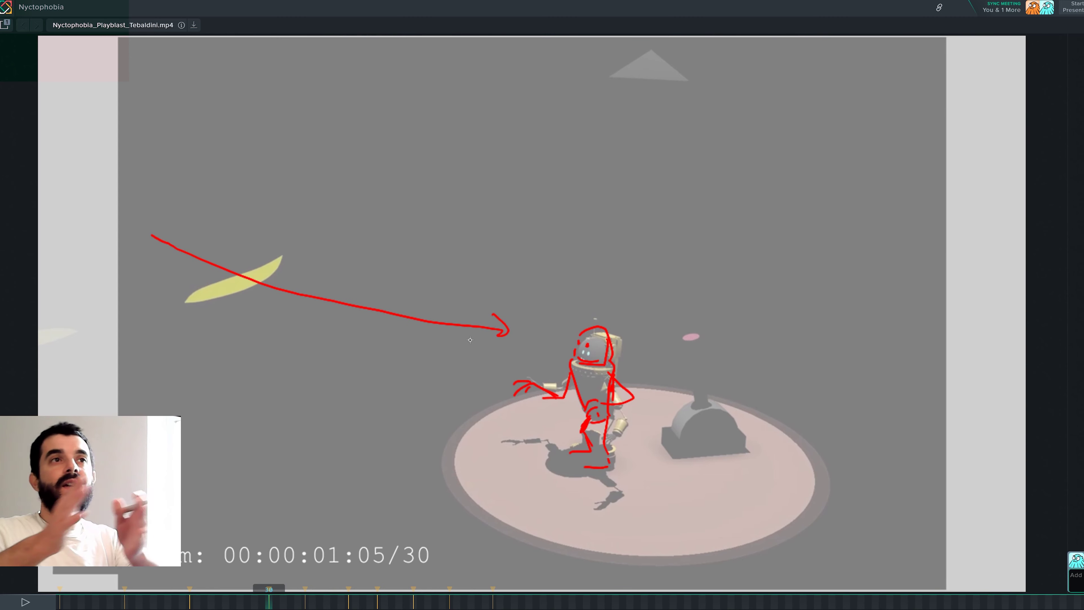
key(ctrl+z)
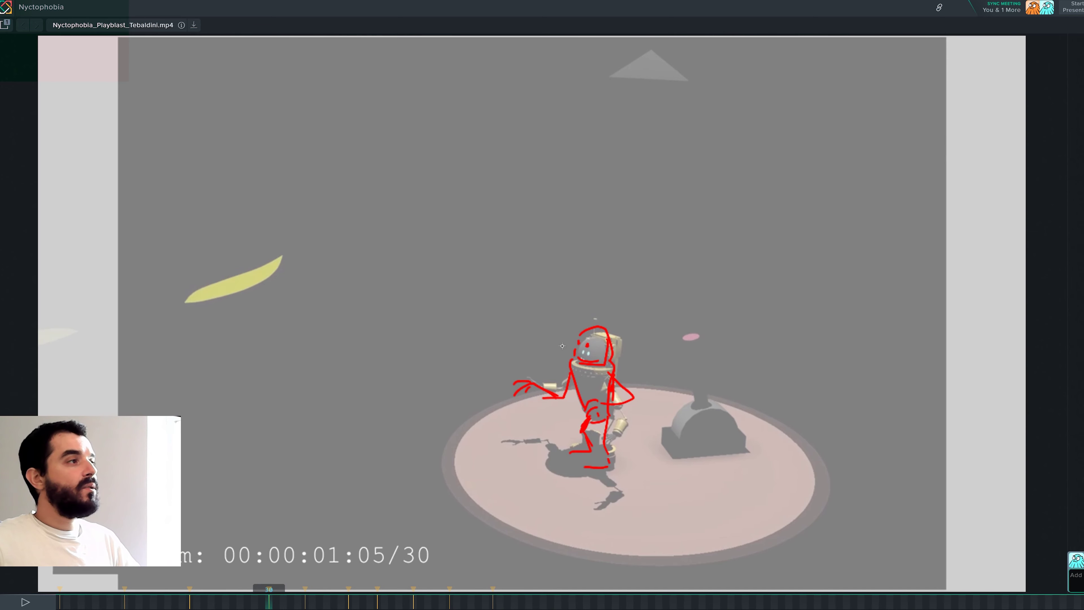
Play on from frame 30 to frame 51 and step back through the sketched character poses to frame 20
key(space)
key(space)
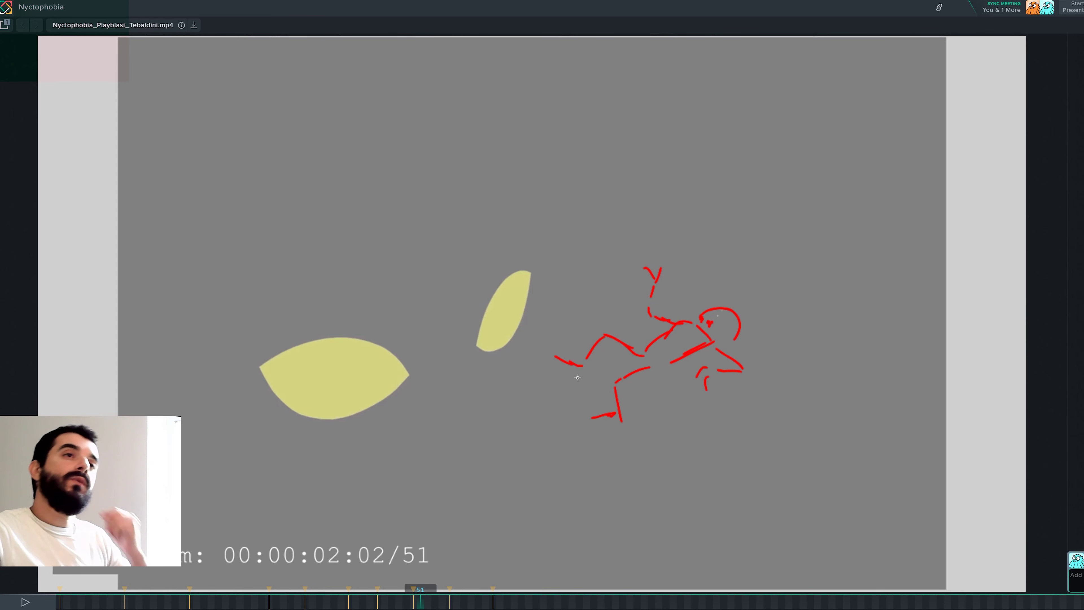
key(Left)
key(Left)
key(Left)
key(Left)
key(Left)
key(Left)
key(Left)
key(Left)
key(Left)
key(Left)
key(Left)
key(Left)
key(Left)
key(Left)
key(Left)
key(Left)
key(Left)
key(Left)
key(Left)
key(Left)
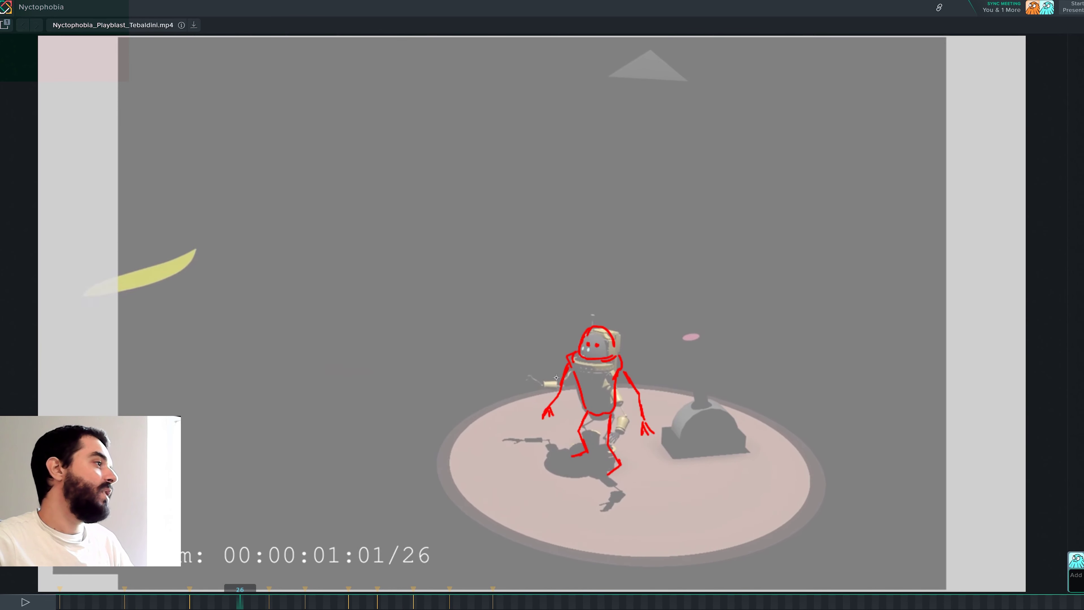
key(Left)
key(Left)
key(Left)
key(Left)
key(Left)
key(Left)
key(Left)
key(Left)
key(Left)
key(Left)
key(Left)
key(Left)
key(Left)
key(Left)
key(Left)
key(Left)
key(Left)
key(Left)
key(Left)
key(Left)
key(Right)
Advance to frame 41, try a diagonal arrow from the smaller yellow eye toward the character, and undo it
key(Right)
key(Right)
key(Right)
key(Right)
key(Right)
key(Right)
key(Right)
key(Right)
key(Right)
key(Right)
key(Right)
key(Right)
key(Right)
key(Right)
key(Right)
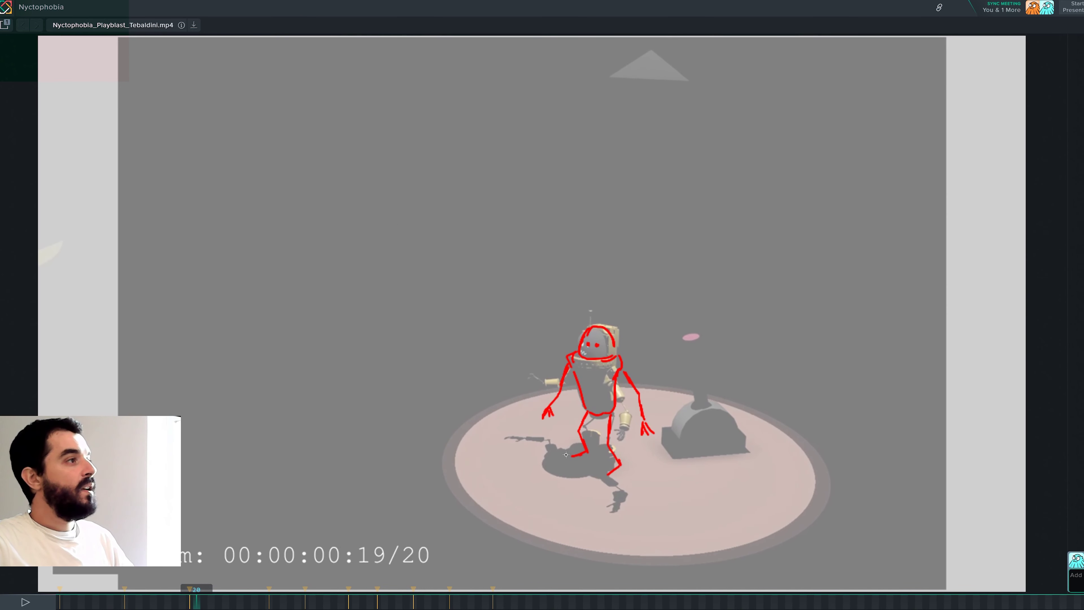
key(Right)
key(Right)
key(Right)
key(Right)
key(Right)
key(Right)
key(Right)
key(Right)
key(Right)
key(Right)
key(Right)
key(Right)
key(Right)
key(Right)
key(Right)
key(Right)
key(Right)
key(Right)
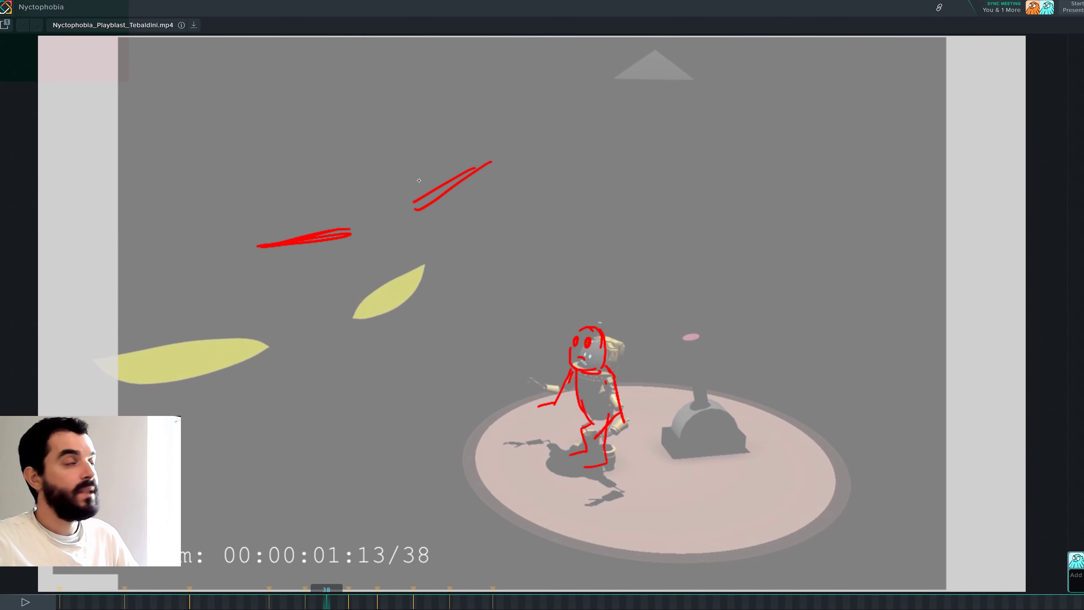
key(Right)
key(Right)
key(Right)
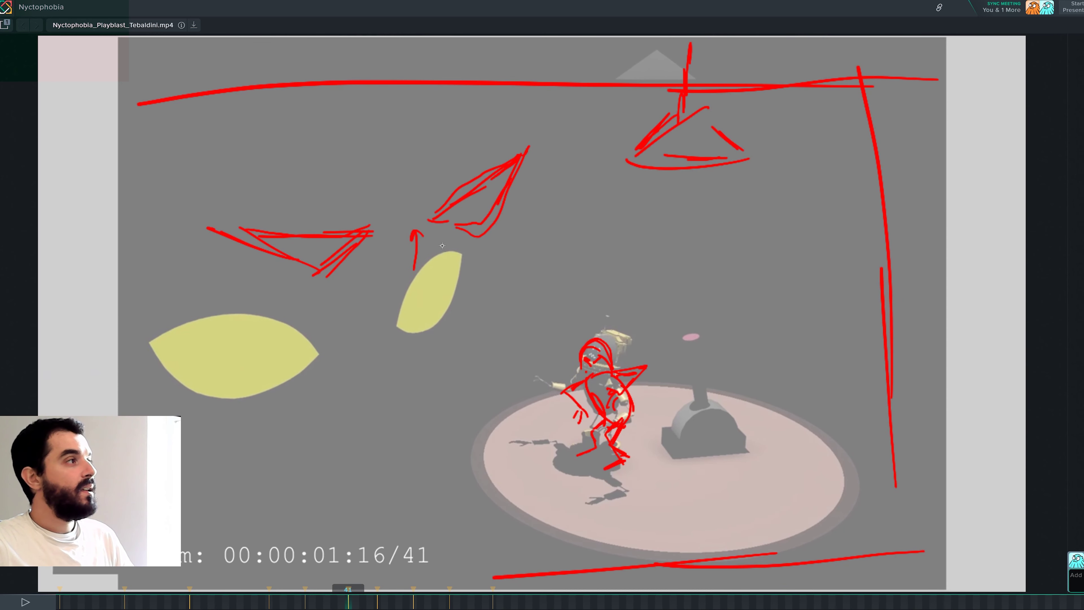
mouse_move(440, 240)
mouse_down()
mouse_move(523, 295)
mouse_move(511, 271)
mouse_up()
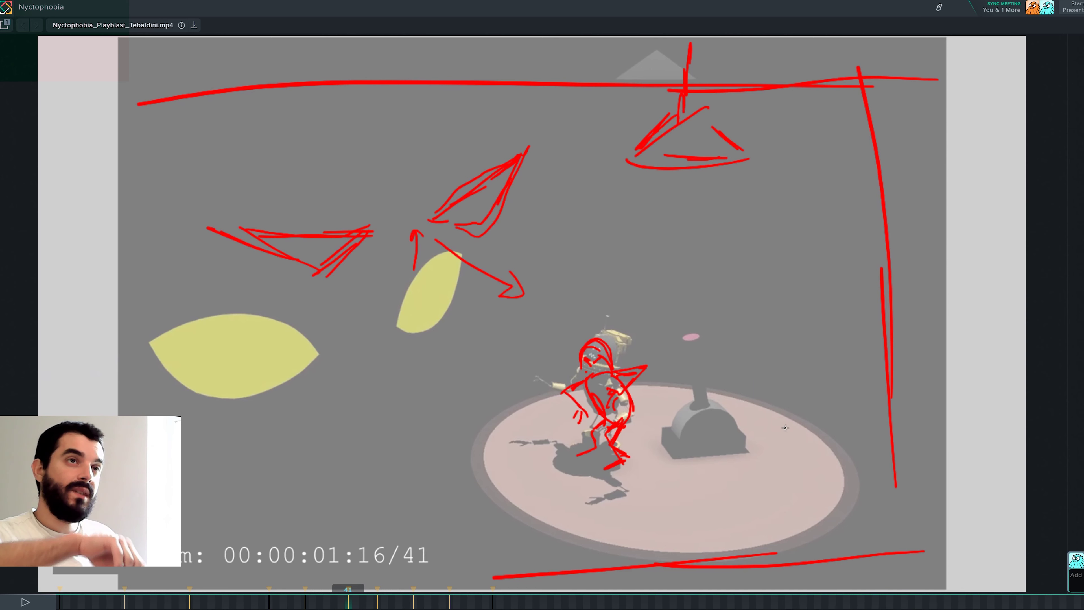
key(ctrl+z)
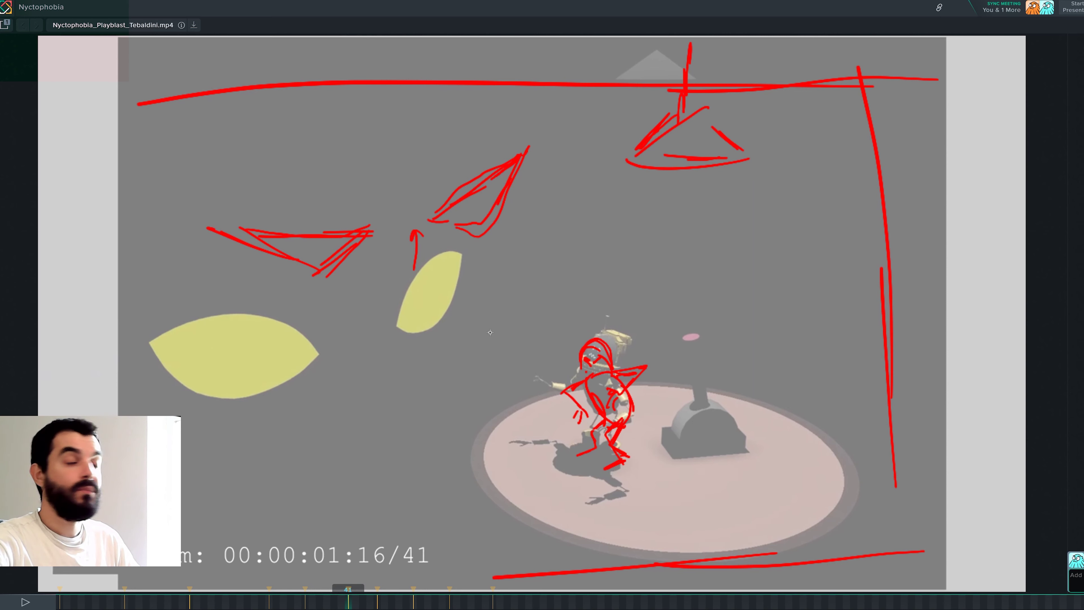
Draw two sight lines from the character's eyes toward the yellow eye on frame 30
key(shift+Right)
key(shift+Right)
key(shift+Right)
key(shift+Right)
key(shift+Right)
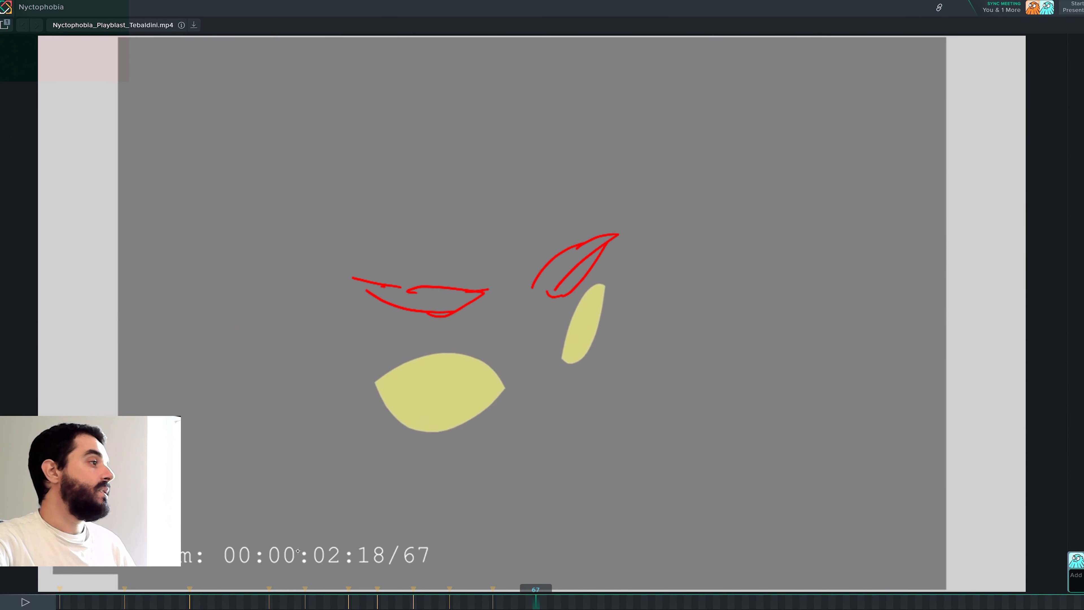
click(269, 600)
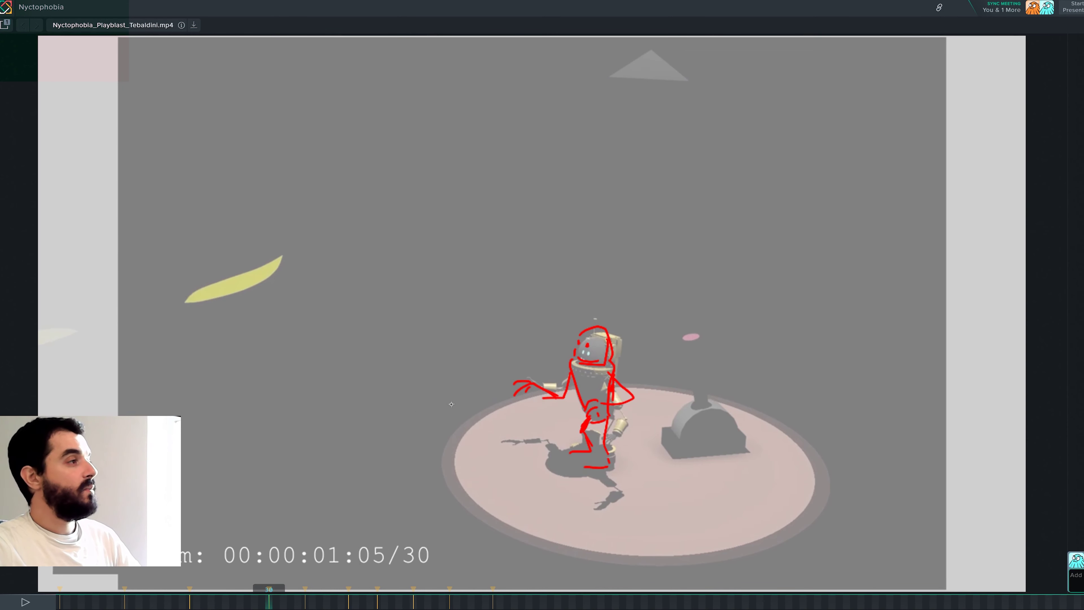
key(shift+Left)
key(shift+Right)
drag(573, 340, 424, 306)
drag(581, 347, 459, 328)
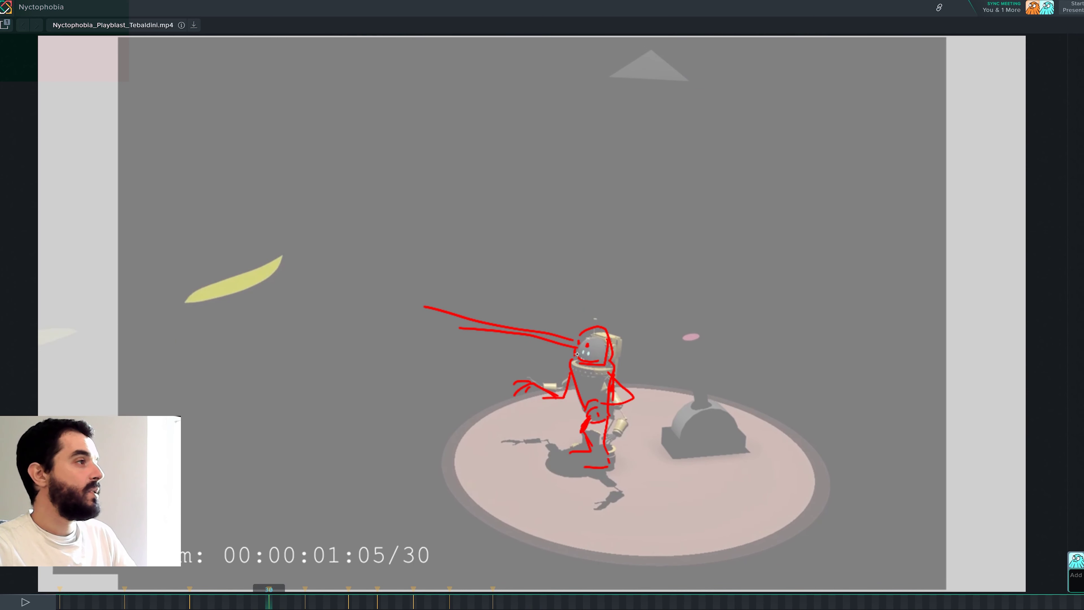
Scribble around and below the yellow eye on frame 30, and undo everything except a small oval below it
mouse_move(205, 354)
mouse_down()
mouse_move(208, 375)
mouse_move(228, 375)
mouse_move(230, 357)
mouse_move(204, 344)
mouse_move(141, 343)
mouse_move(192, 329)
mouse_move(239, 342)
mouse_move(229, 365)
mouse_up()
drag(241, 281, 248, 285)
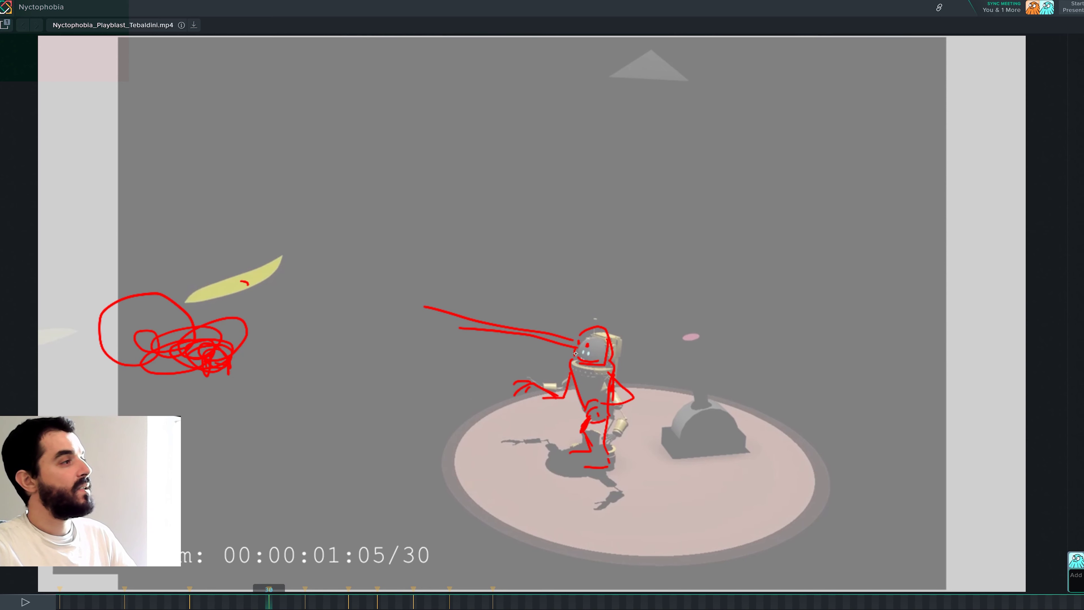
drag(179, 376, 38, 369)
key(ctrl+z)
key(ctrl+z)
key(ctrl+z)
Compare the frames around 34 and draw a curved stroke around the character's head and shoulders on frame 35
key(Right)
key(Right)
key(Right)
key(Right)
key(Right)
key(Right)
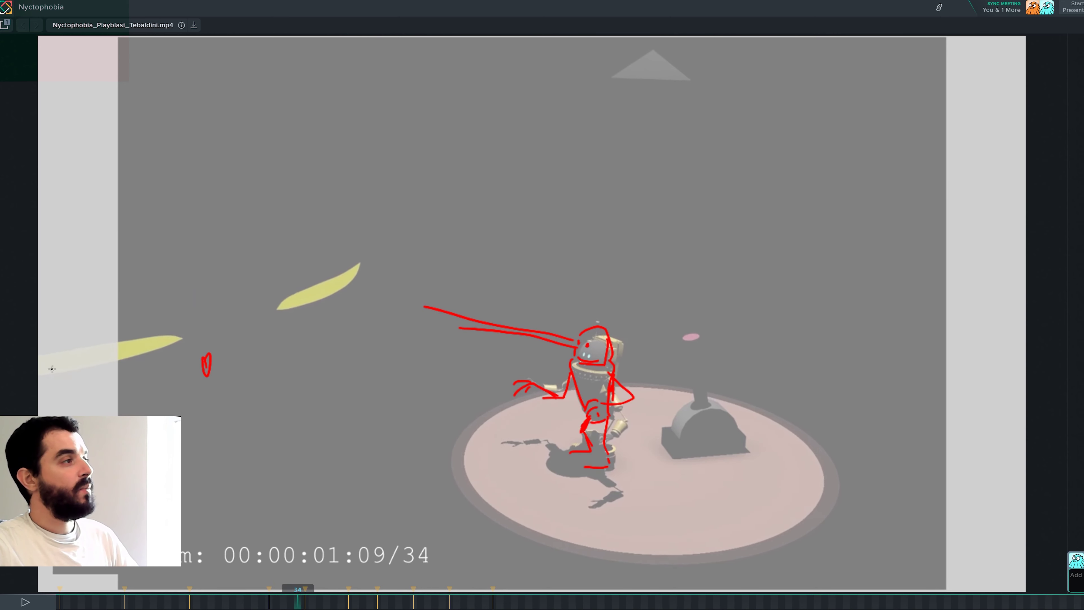
key(Left)
key(Left)
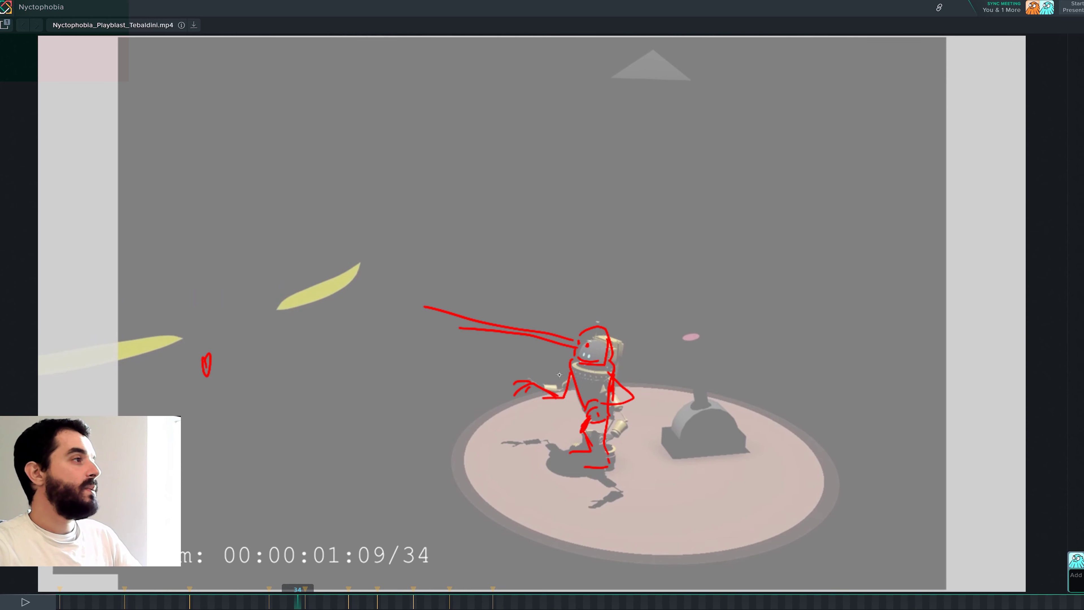
key(Right)
key(Left)
key(Right)
drag(625, 291, 606, 375)
Add strokes above the head and beside both arms of the character pose sketched on frame 35
key(Left)
key(Right)
Step between frames 45 and 50 to compare the sketched poses with the character's stumble
key(Right)
key(Right)
key(Right)
key(Right)
key(Right)
key(Right)
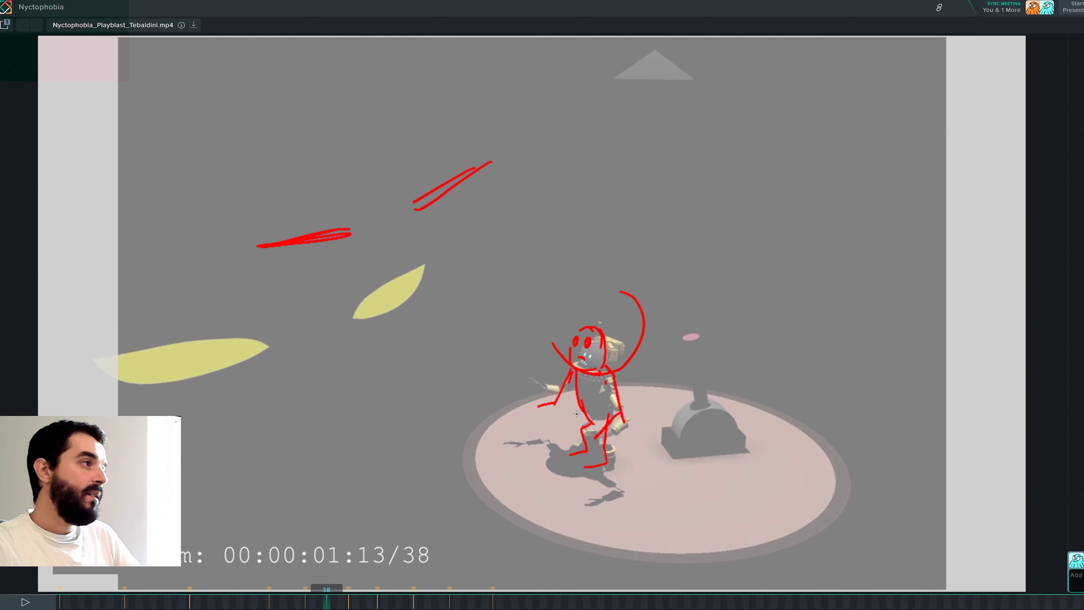
mouse_move(591, 279)
mouse_down()
mouse_move(593, 324)
mouse_move(605, 304)
mouse_up()
mouse_move(641, 392)
mouse_down()
mouse_move(693, 383)
mouse_move(683, 378)
mouse_up()
mouse_move(536, 406)
mouse_down()
mouse_move(494, 405)
mouse_move(519, 416)
mouse_up()
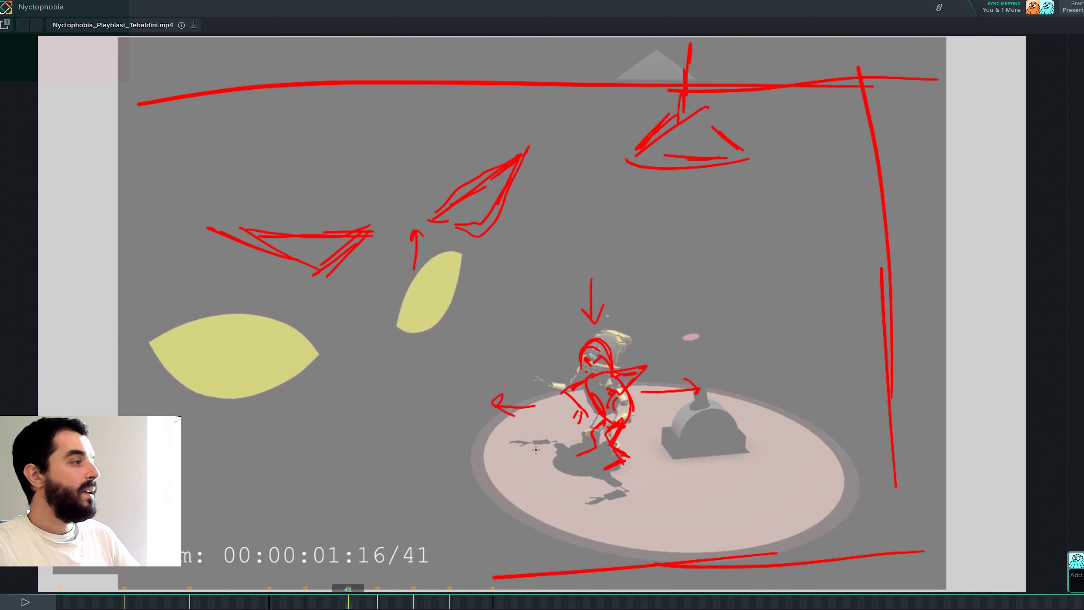
key(Right)
key(Right)
key(Right)
key(Right)
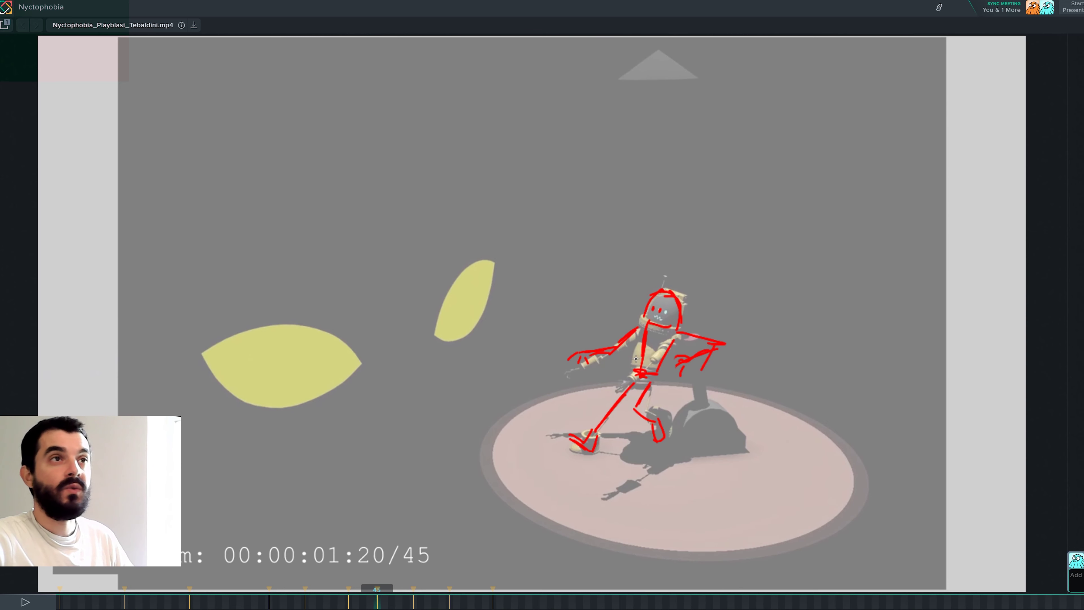
key(Right)
key(Right)
key(Right)
key(Right)
key(Right)
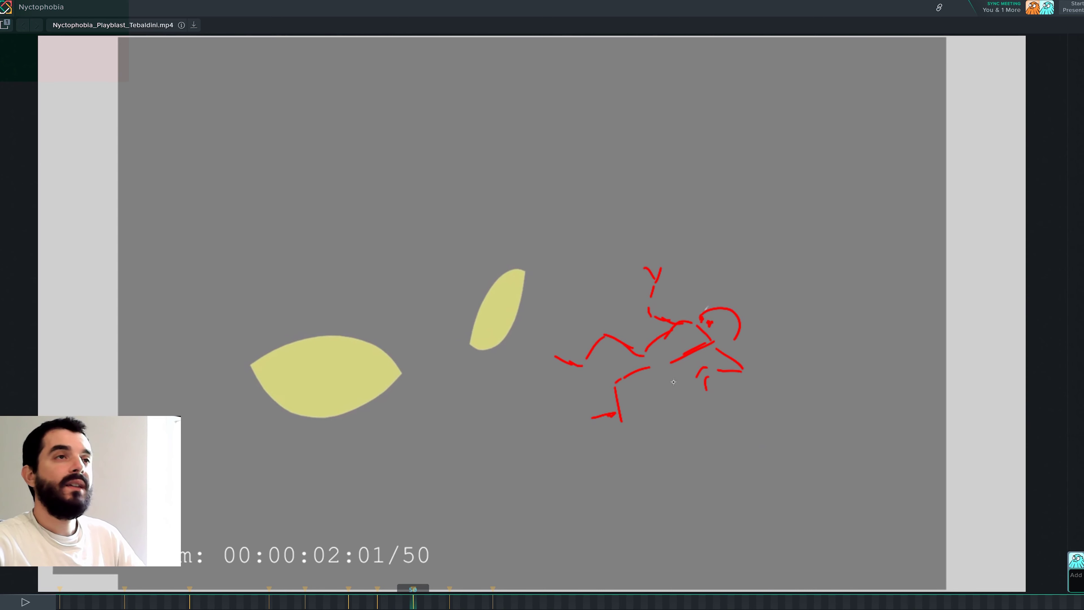
key(Left)
key(Left)
key(Left)
key(Left)
key(Left)
key(Right)
Circle the character's planted foot on frame 47 and draw a short arrow beneath it
key(Right)
key(Right)
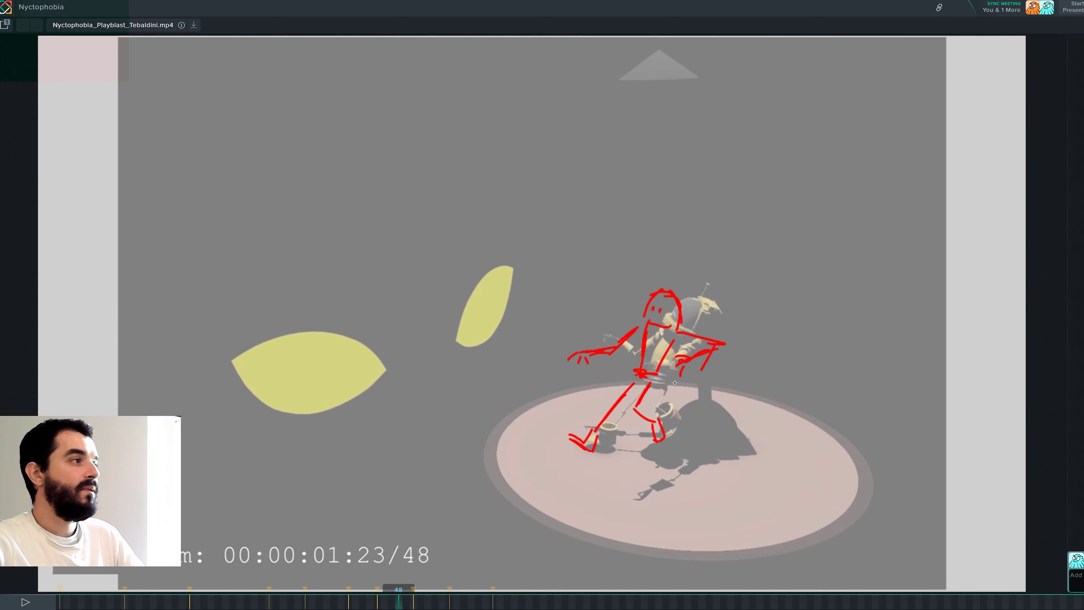
key(Left)
key(Left)
key(Right)
mouse_move(553, 467)
mouse_down()
mouse_move(600, 466)
mouse_move(593, 474)
mouse_move(600, 424)
mouse_up()
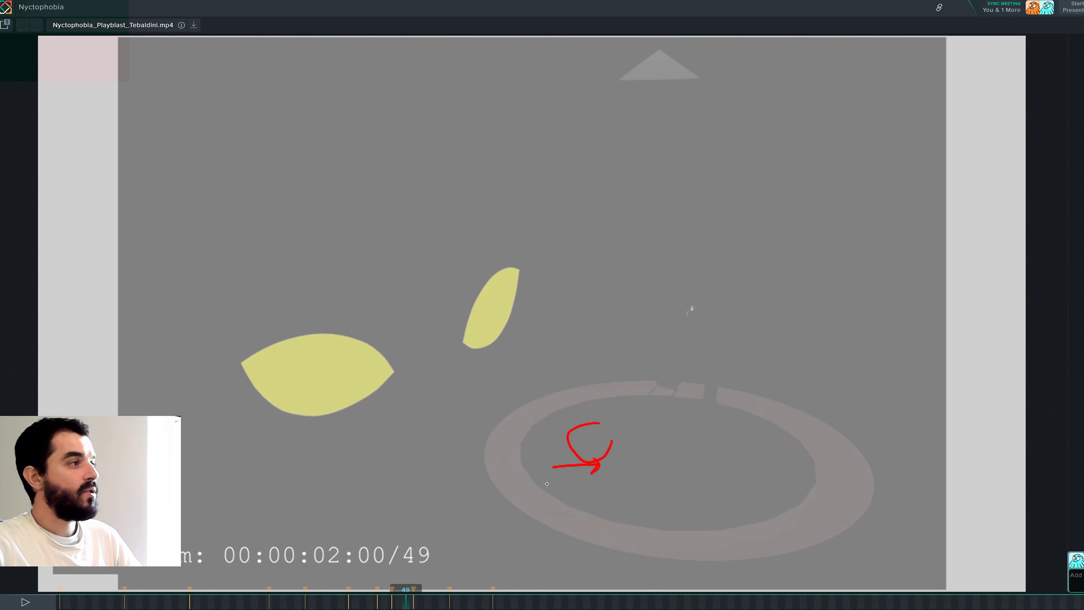
Compare the circled foot's position across frames 47 to 49 and continue to frame 55
key(Right)
key(Right)
key(Left)
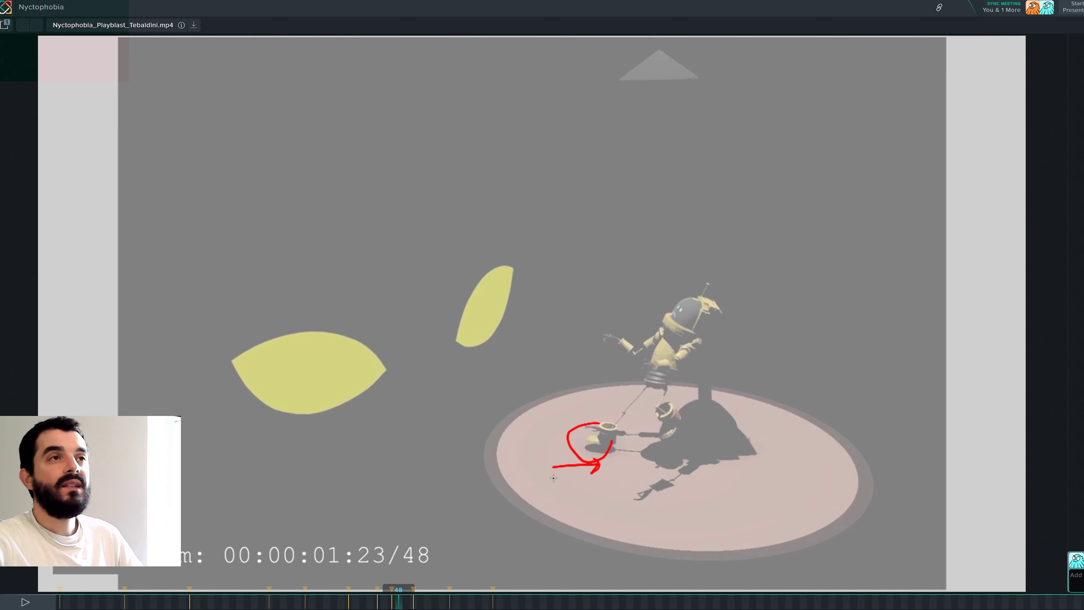
key(Left)
key(Right)
key(Right)
key(Left)
key(Left)
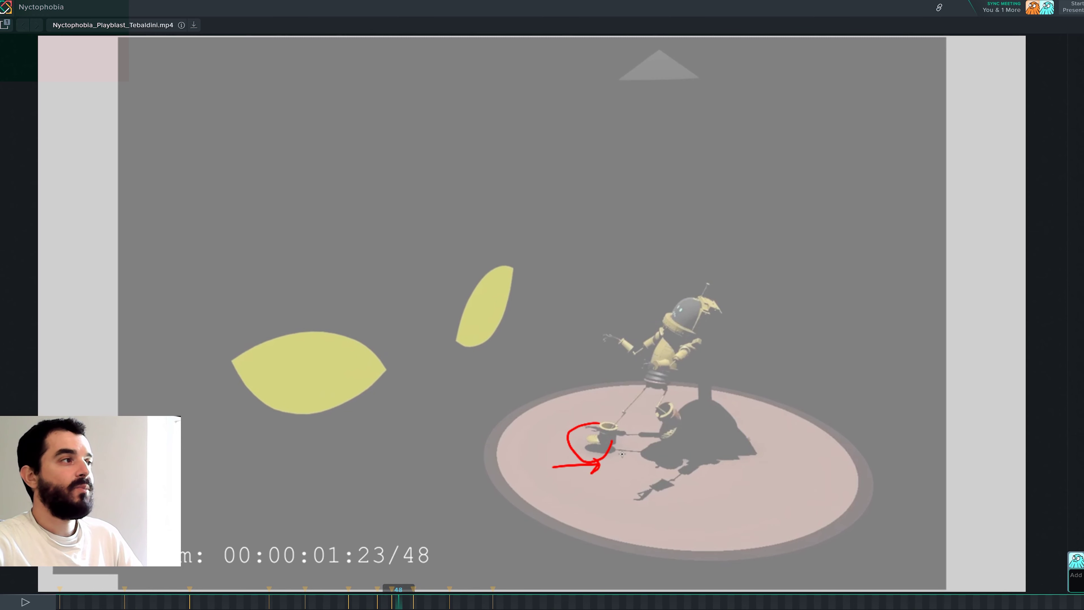
key(Right)
Scrub to frame 116, and play the animation from the start to frame 91
key(Right)
key(Right)
key(Right)
key(Right)
key(Right)
key(Right)
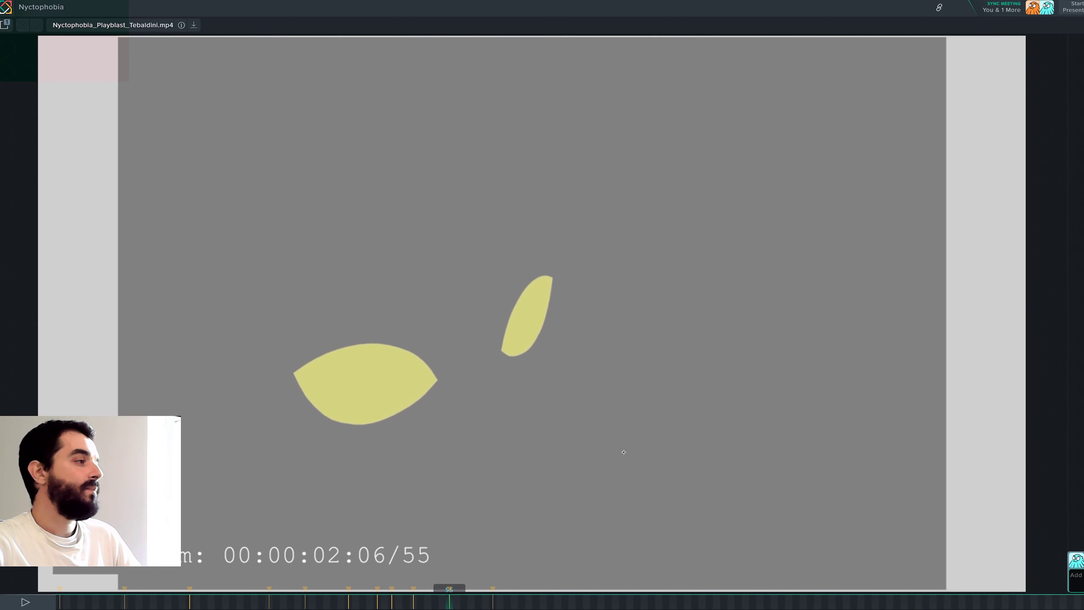
key(Home)
key(Right)
drag(813, 600, 881, 592)
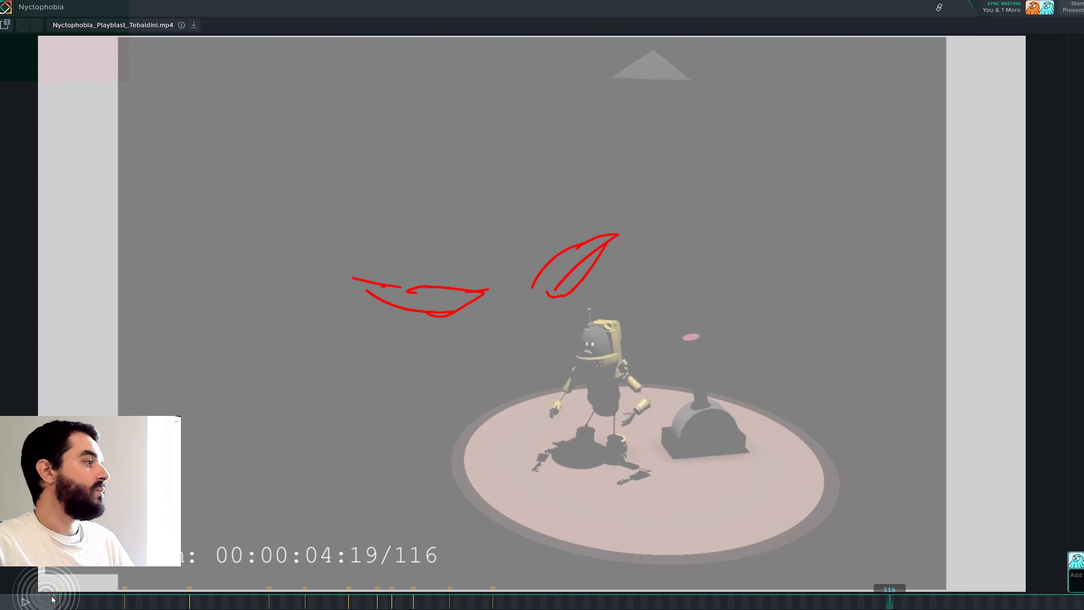
click(60, 600)
key(space)
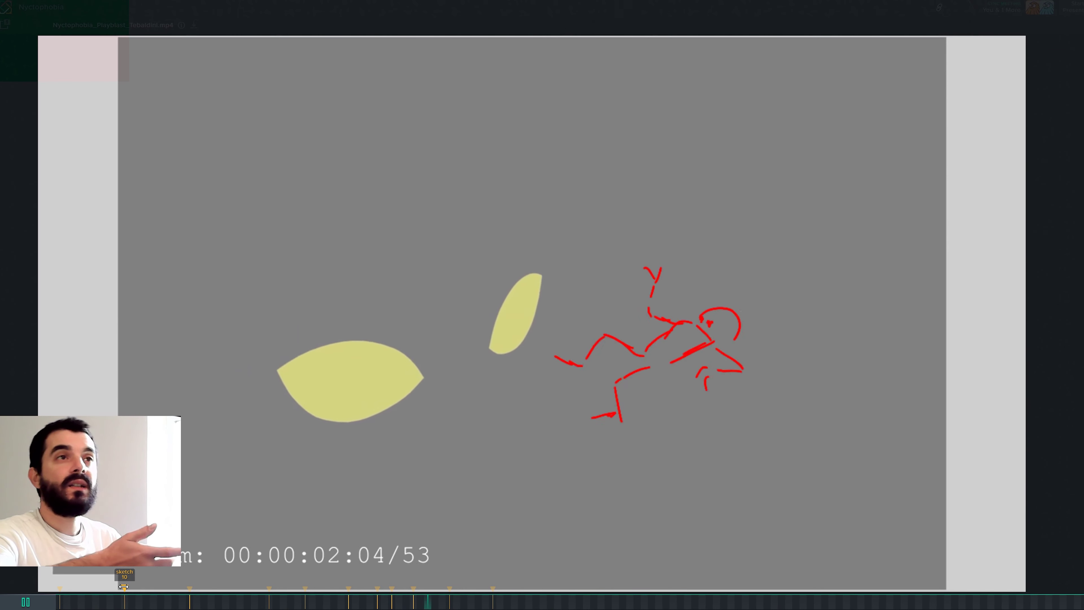
key(space)
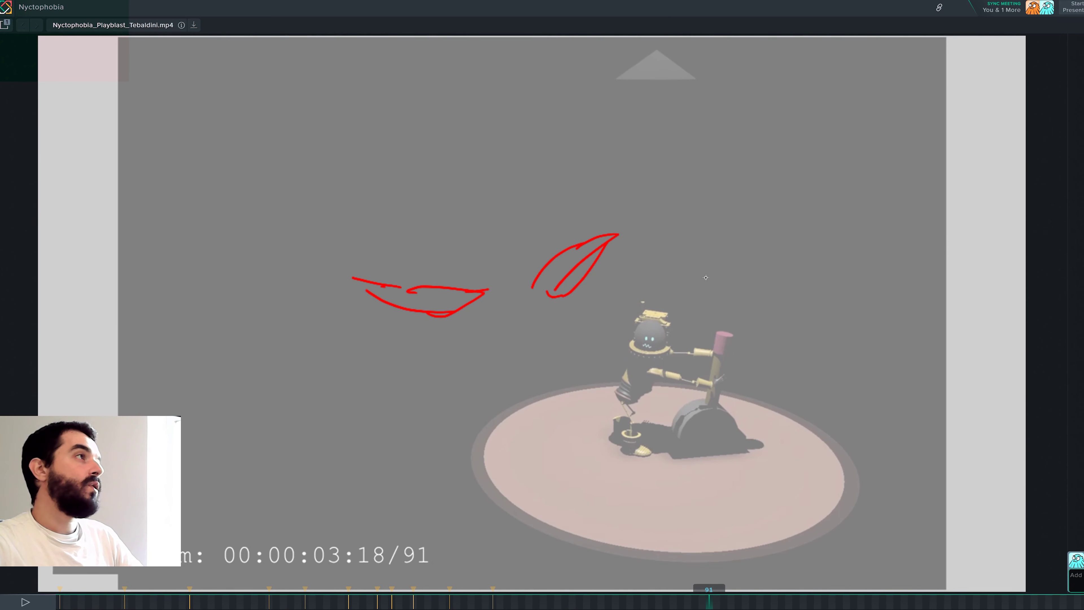
Try strokes below the ceiling lamp and beside the lever base on frame 91, and undo them
drag(625, 99, 664, 142)
mouse_move(666, 436)
mouse_down()
mouse_move(715, 461)
mouse_move(685, 451)
mouse_up()
key(ctrl+z)
key(ctrl+z)
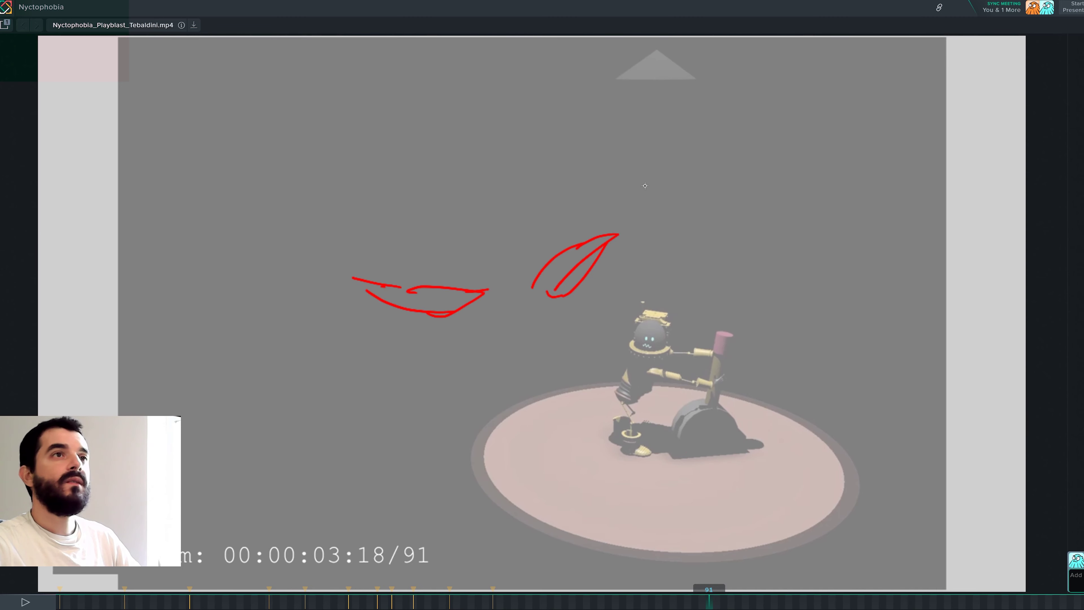
Sketch the character's full pose on frame 92 with a raised head, bent legs and arms reaching for the lever
key(Right)
key(Right)
key(Right)
key(Right)
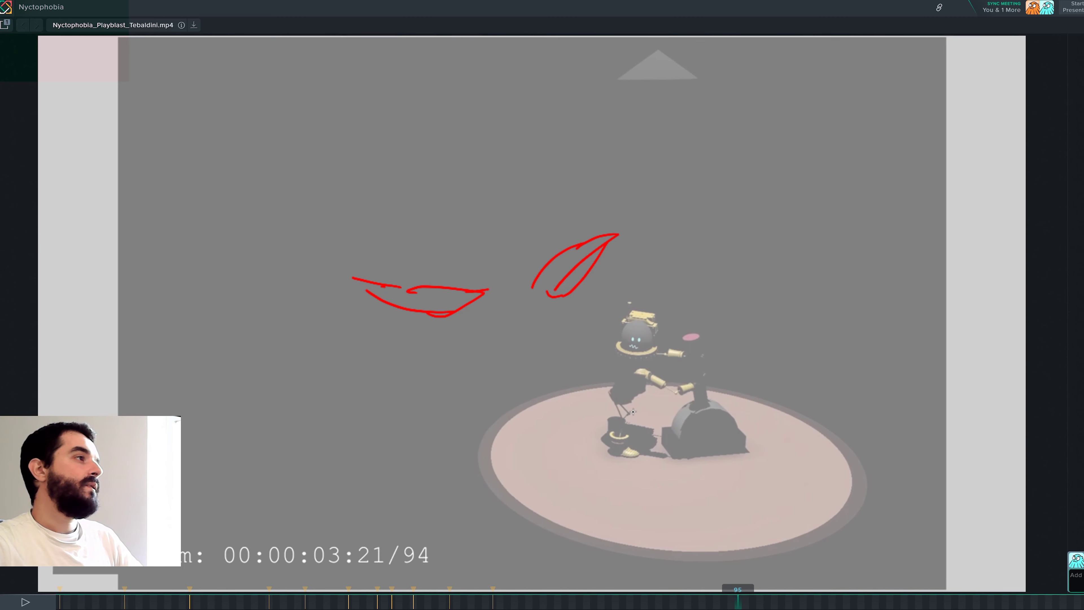
key(Left)
key(Left)
key(Left)
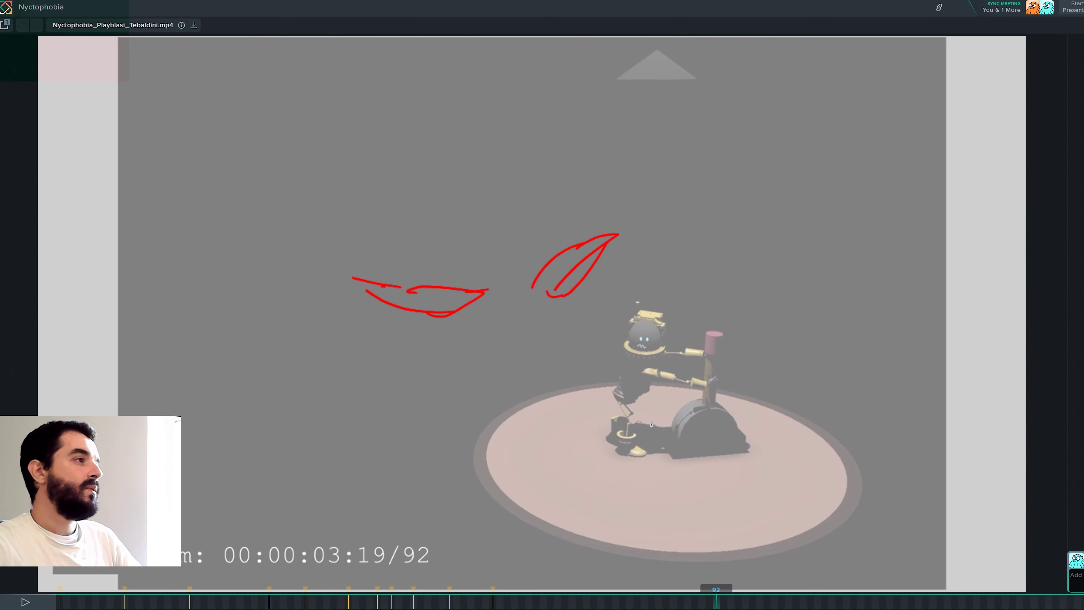
mouse_move(651, 425)
mouse_down()
mouse_move(666, 429)
mouse_move(652, 416)
mouse_move(665, 395)
mouse_move(655, 378)
mouse_move(624, 401)
mouse_move(621, 432)
mouse_move(606, 444)
mouse_move(621, 447)
mouse_up()
mouse_move(633, 387)
mouse_down()
mouse_move(652, 379)
mouse_move(666, 322)
mouse_move(634, 362)
mouse_move(636, 327)
mouse_move(645, 349)
mouse_move(655, 328)
mouse_move(643, 378)
mouse_move(653, 324)
mouse_move(652, 335)
mouse_move(635, 311)
mouse_move(656, 279)
mouse_move(666, 284)
mouse_move(665, 309)
mouse_move(645, 299)
mouse_move(662, 285)
mouse_move(638, 294)
mouse_up()
mouse_move(623, 349)
mouse_down()
mouse_move(636, 328)
mouse_move(627, 337)
mouse_move(701, 364)
mouse_move(673, 361)
mouse_move(662, 341)
mouse_move(696, 351)
mouse_up()
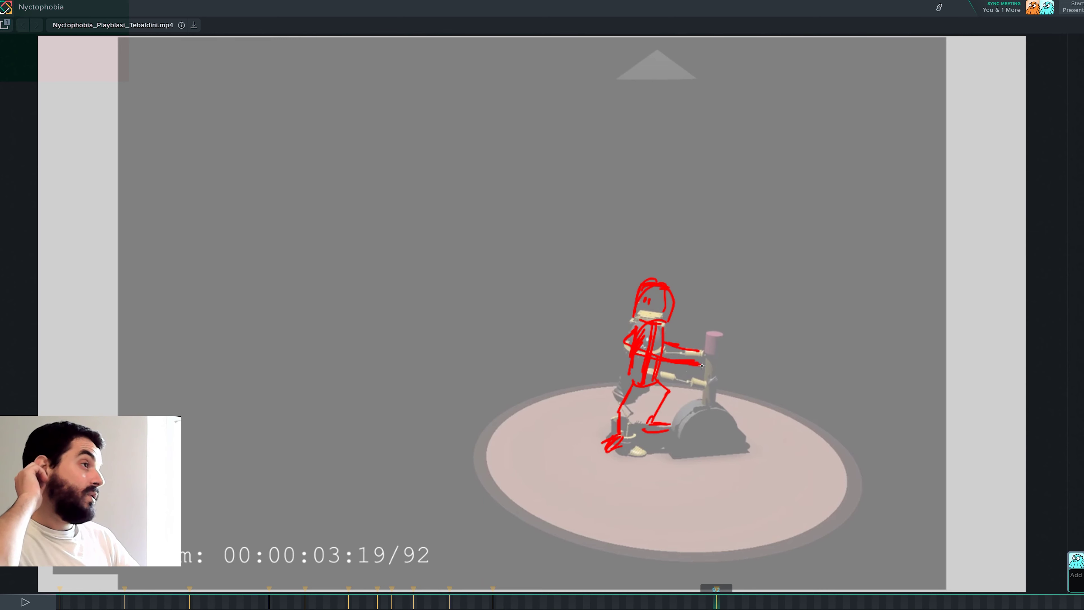
Compare the preceding frames and mark both hands and the grip line along the lever on frame 92
key(Left)
key(Left)
key(Left)
key(Right)
key(Right)
key(Right)
drag(714, 341, 701, 354)
drag(701, 346, 706, 389)
drag(718, 387, 704, 377)
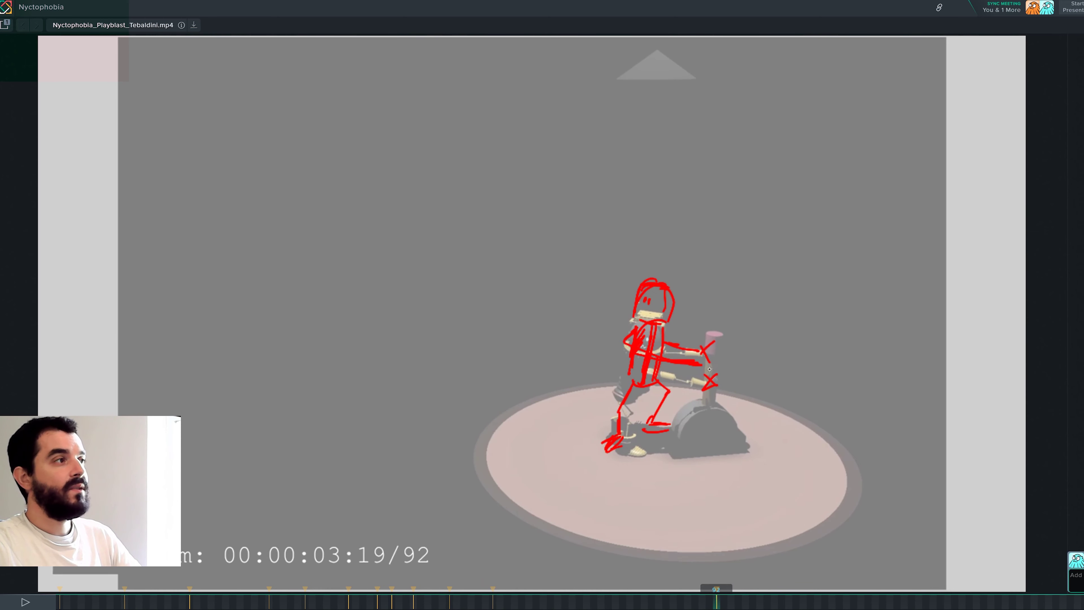
drag(717, 339, 708, 368)
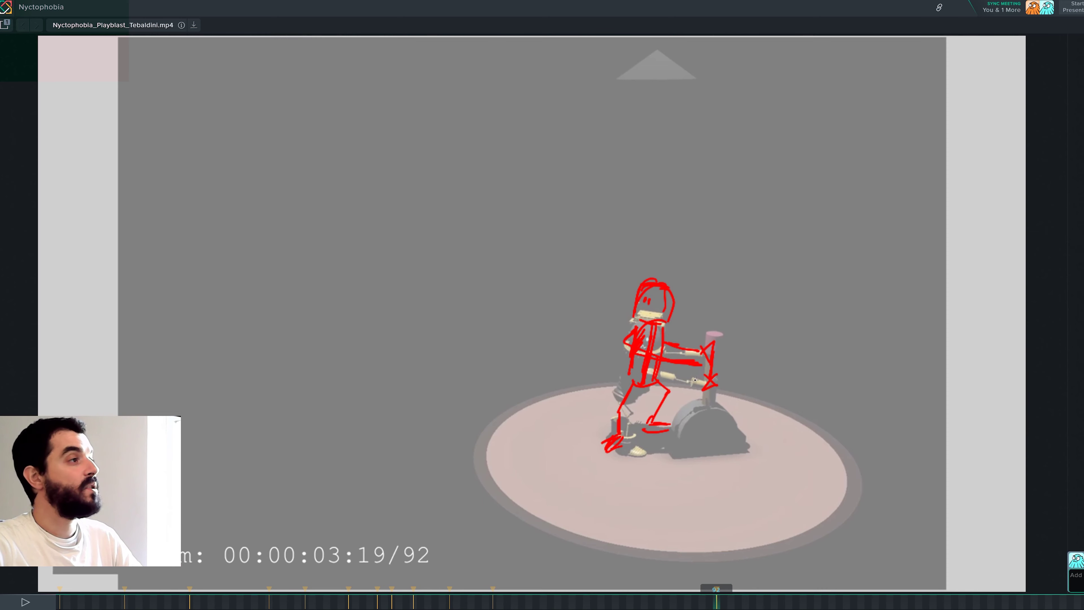
Check the frames around the lever pose and circle the character's feet on frame 104
key(Left)
key(Left)
key(Right)
key(Right)
key(Right)
key(Right)
key(Right)
key(Right)
key(Right)
key(Right)
key(Right)
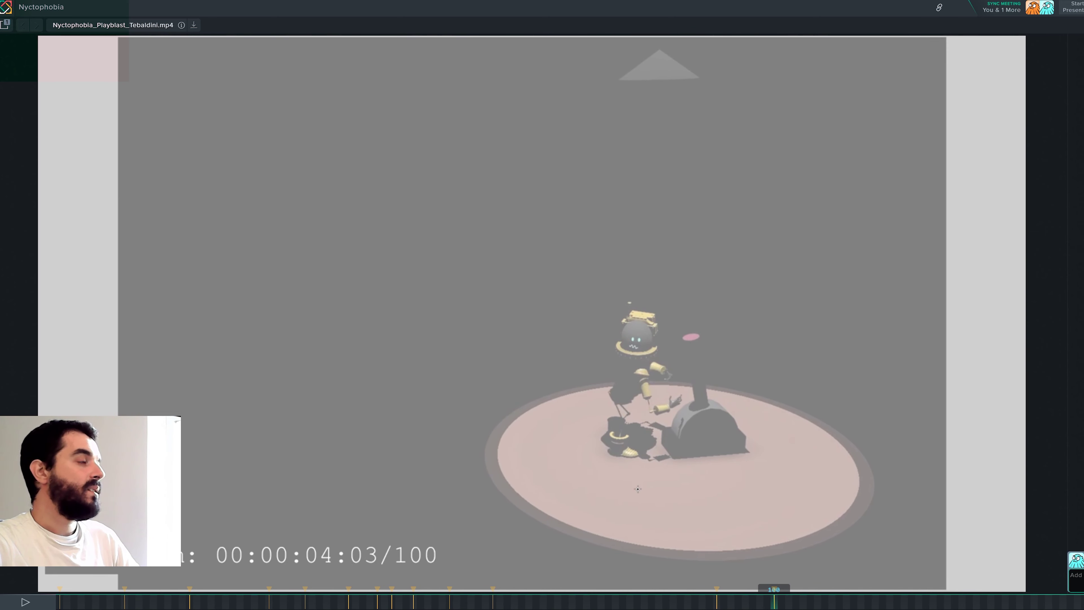
drag(584, 451, 580, 461)
Step back and forth around frame 104 to examine the foot movement as the character leaves the lever
key(Right)
key(Right)
key(Left)
key(Left)
key(Left)
key(Left)
key(Left)
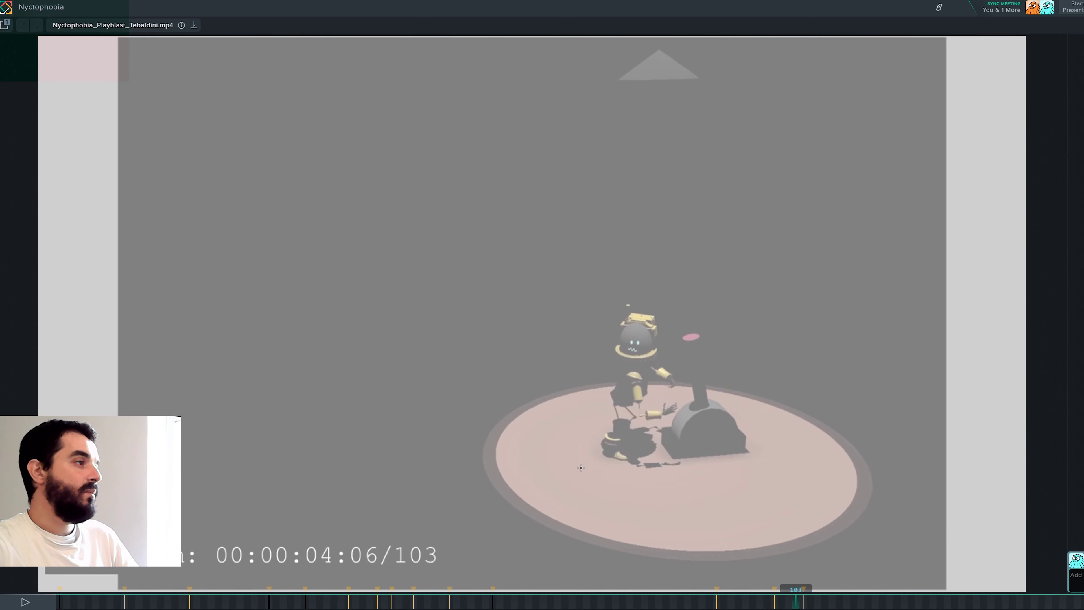
key(Right)
key(Right)
key(Right)
Add short strokes over the character's foot inside the circle on frame 104
key(Right)
key(Right)
key(Left)
key(Left)
key(Left)
key(Left)
key(Left)
key(Left)
key(Left)
key(Left)
key(Left)
key(Left)
key(Right)
key(Right)
key(Right)
key(Right)
key(Right)
key(Right)
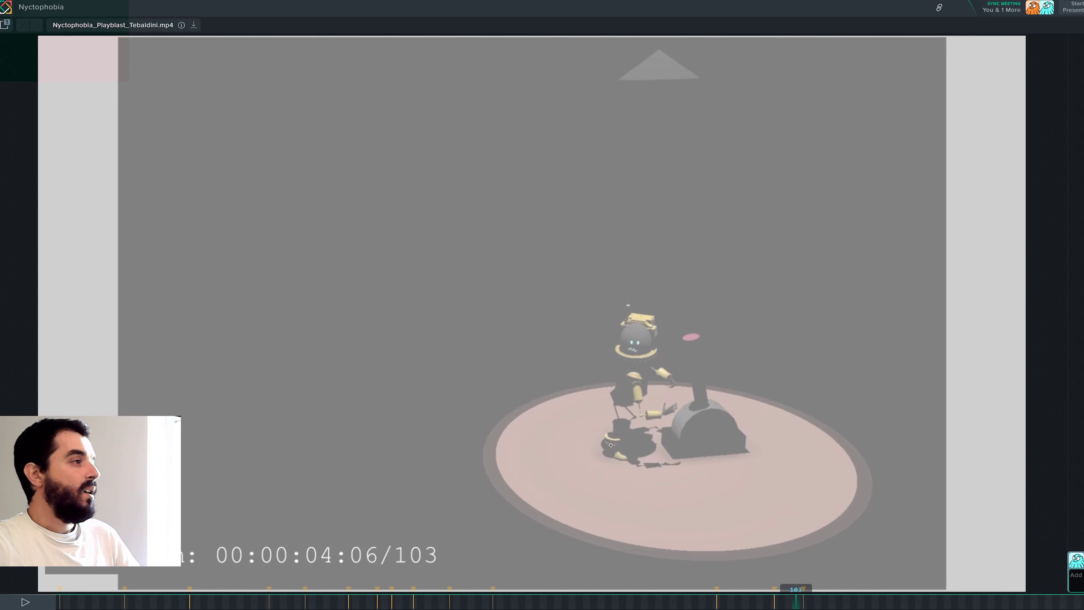
drag(615, 449, 596, 434)
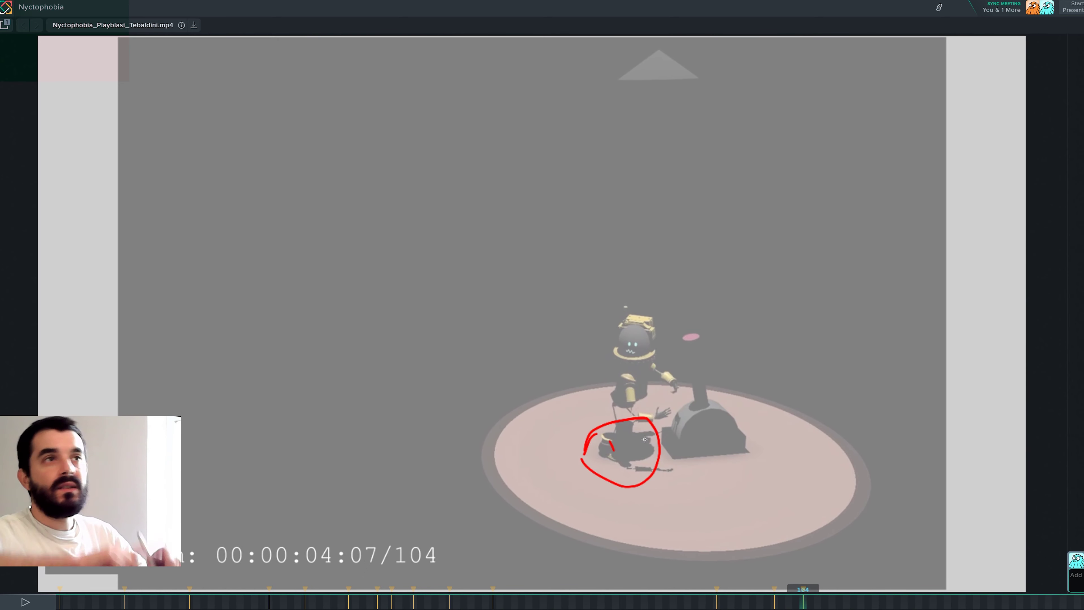
Step forward from frame 104 to frame 115 and back to examine how the character's feet settle
key(Right)
key(Right)
key(Right)
key(Right)
key(Right)
key(Right)
key(Right)
key(Right)
key(Right)
key(Right)
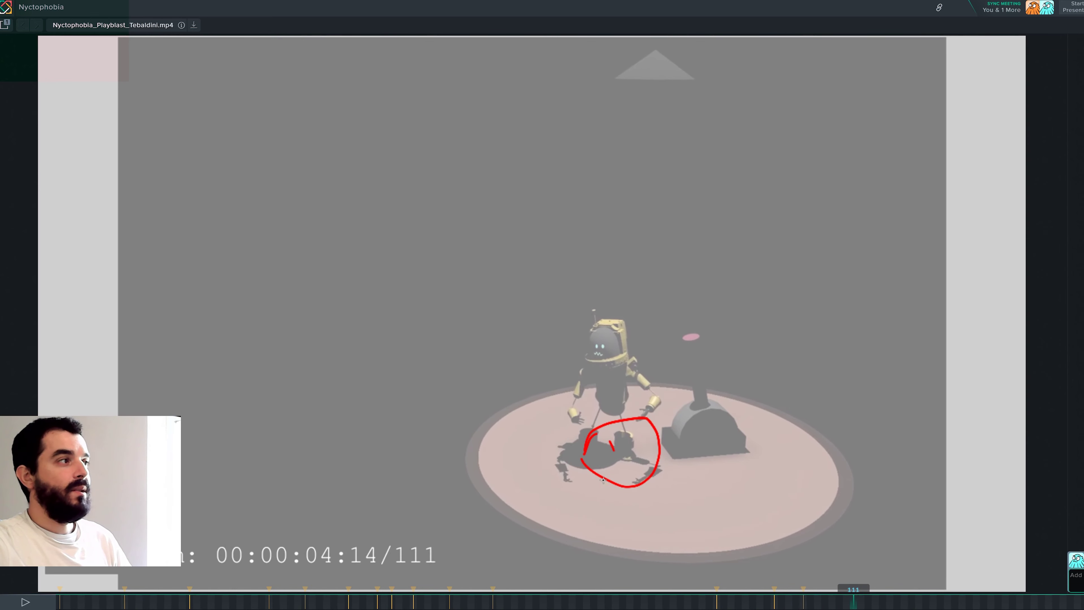
key(Right)
key(Right)
key(Right)
key(Right)
key(Left)
key(Left)
key(Left)
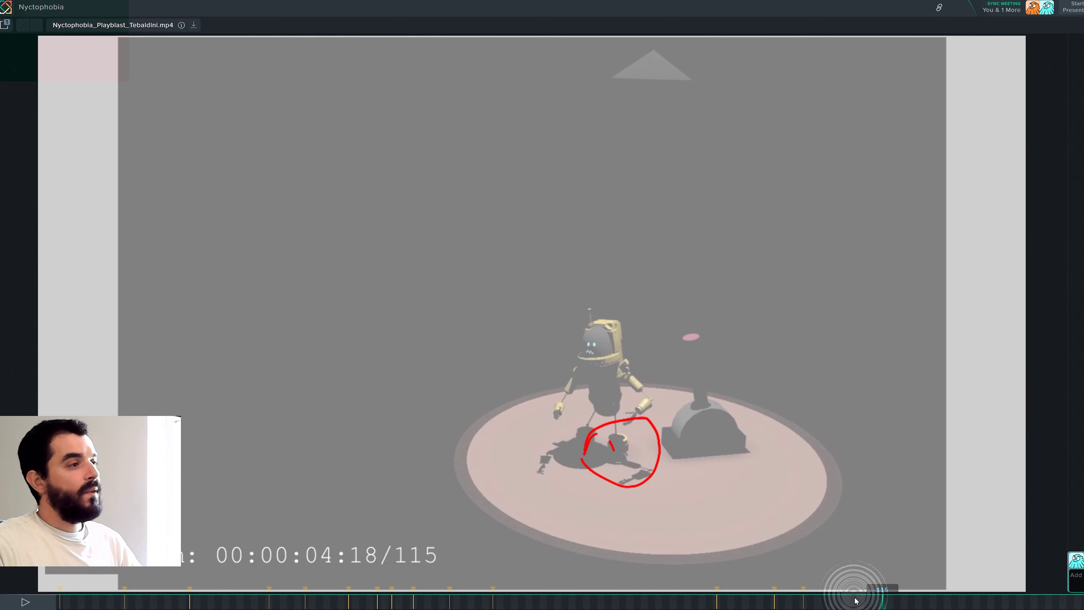
Scrub to the standing pose on frame 116, return to the first frame, and scrub to frame 12
drag(856, 602, 890, 603)
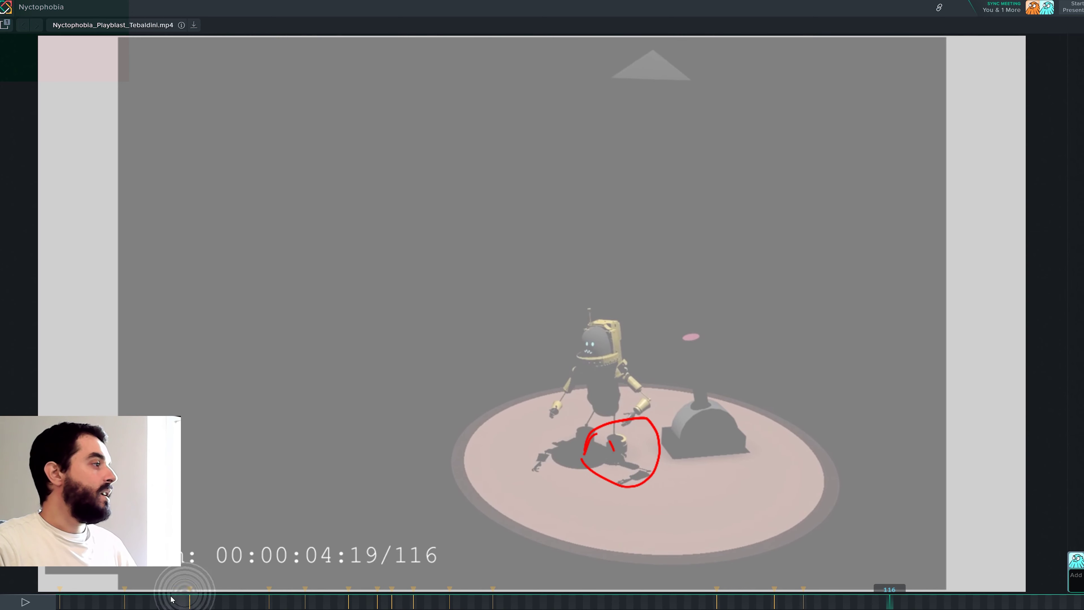
click(60, 603)
drag(60, 603, 138, 605)
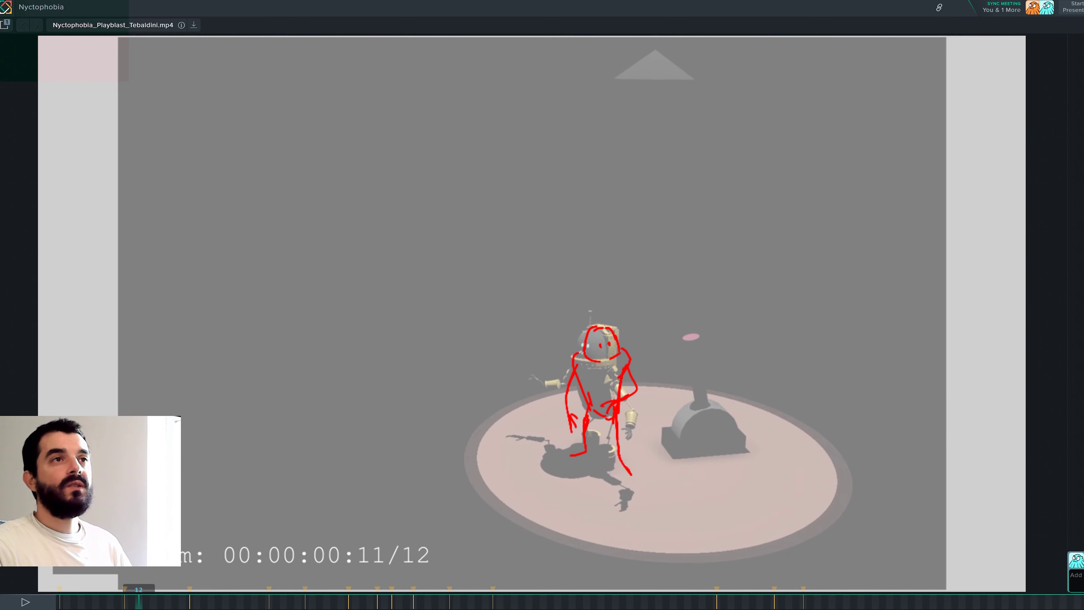